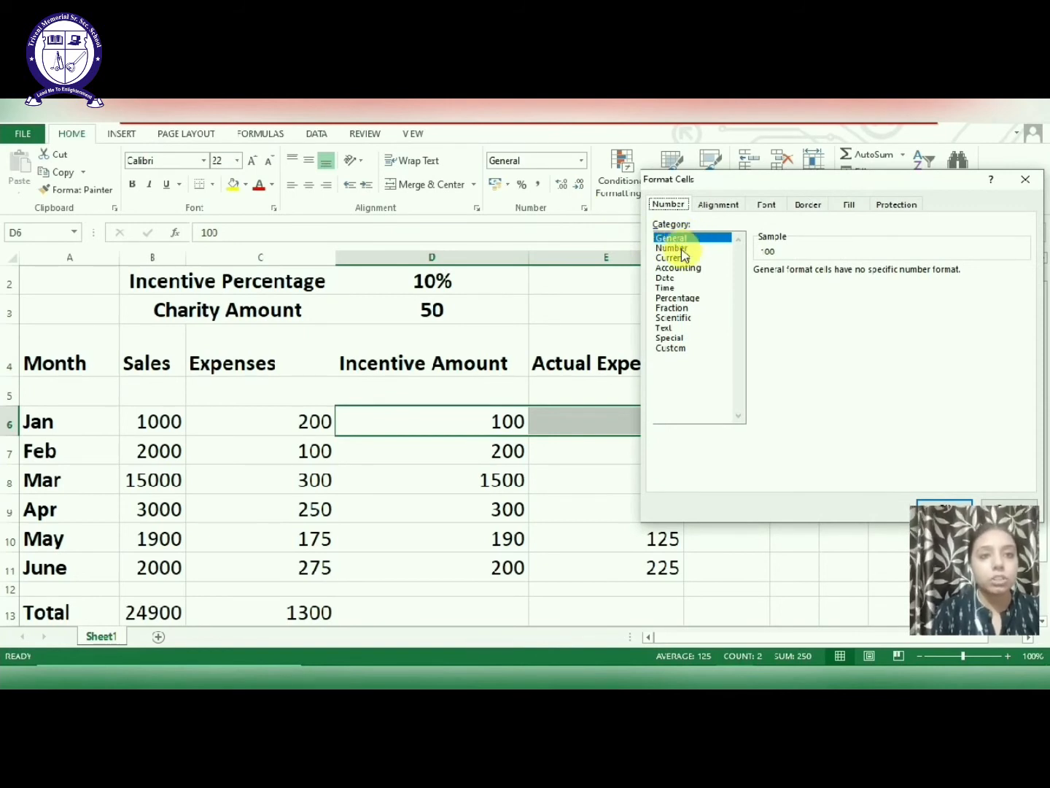
Format the January incentive amount and actual expenses (D6:E6) as Number with 3 decimal places.
left_click(679, 248)
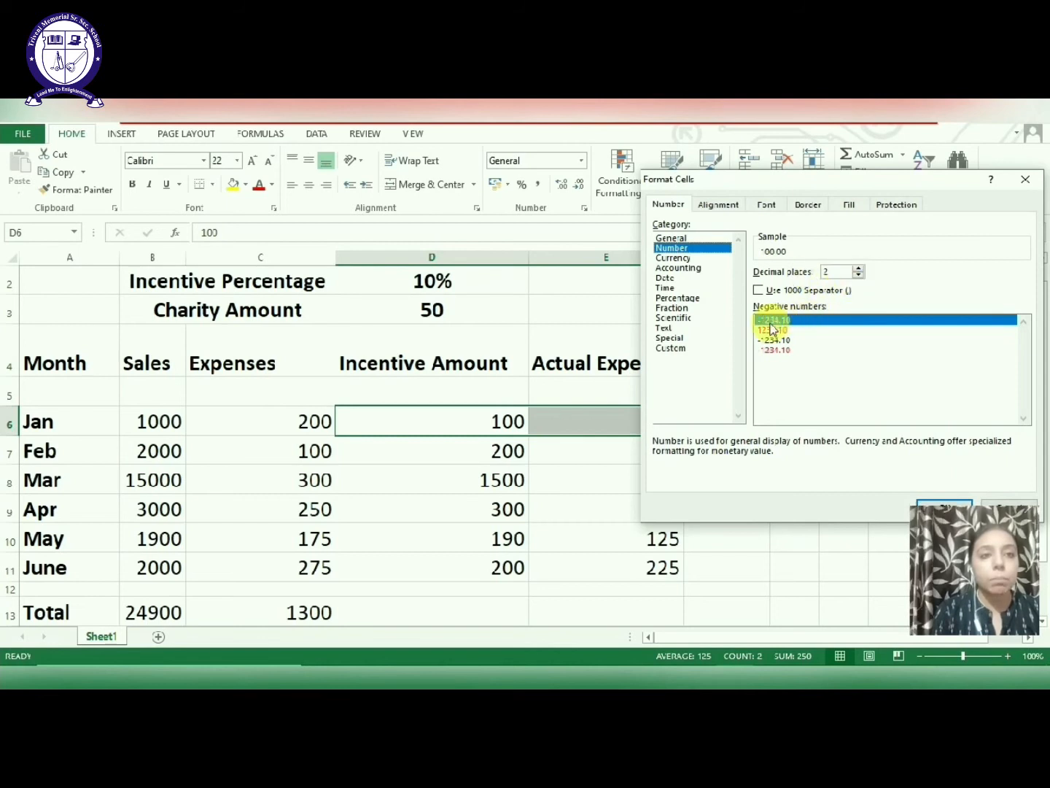
left_click(859, 268)
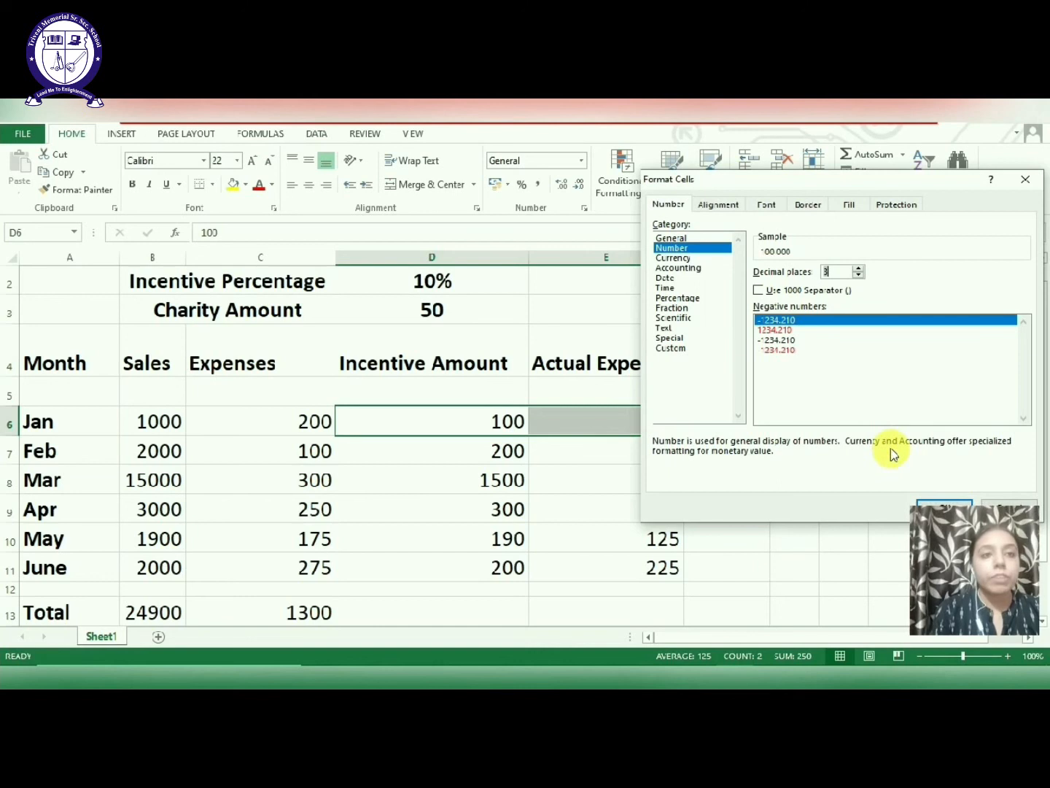
left_click(932, 503)
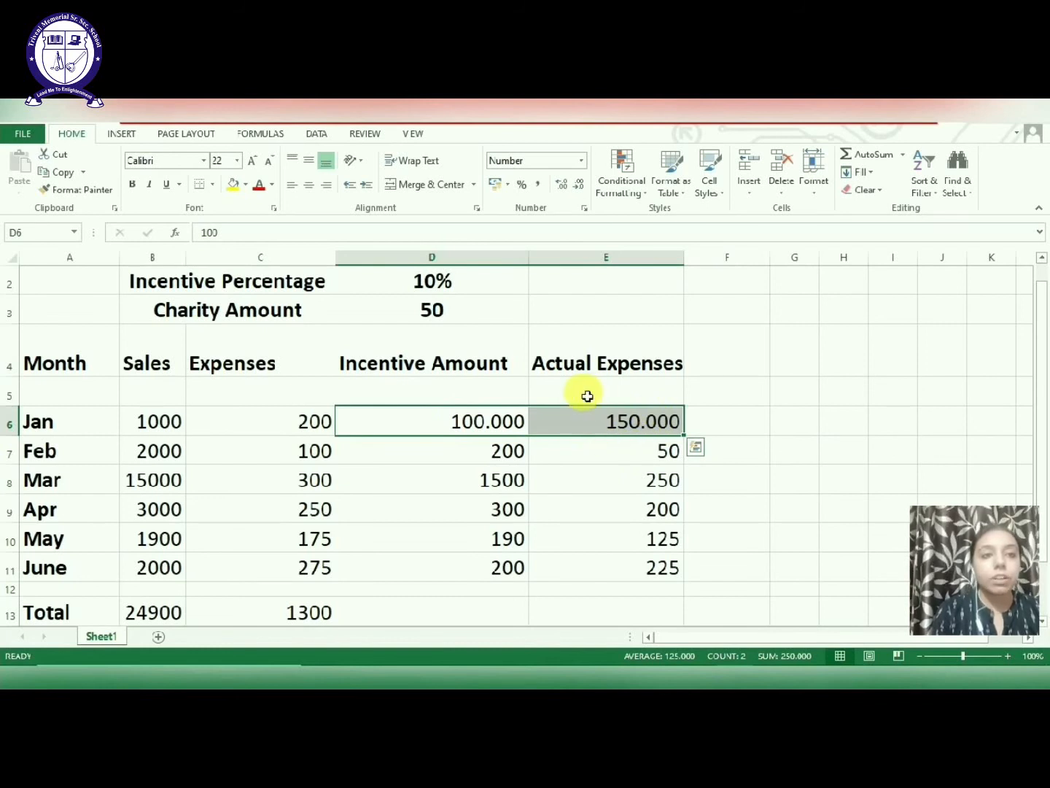
Format the January to June sales figures (B6:B11) as Text.
left_click(251, 506)
left_click_drag(150, 417, 172, 577)
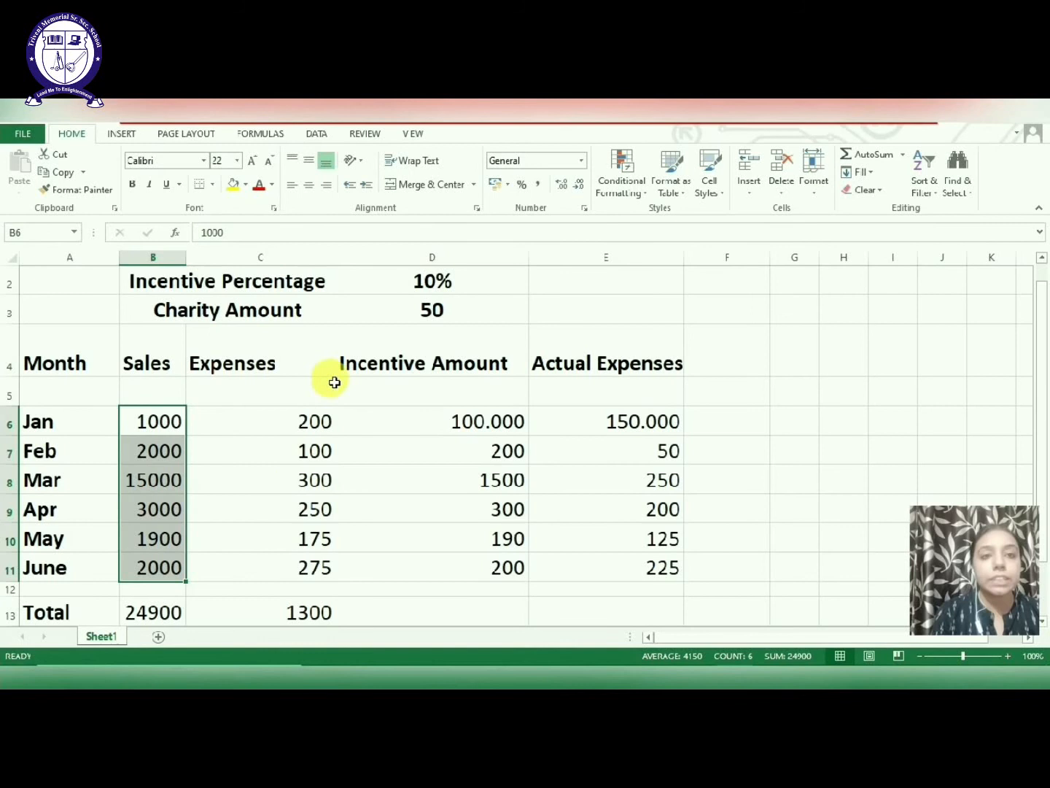
left_click(812, 185)
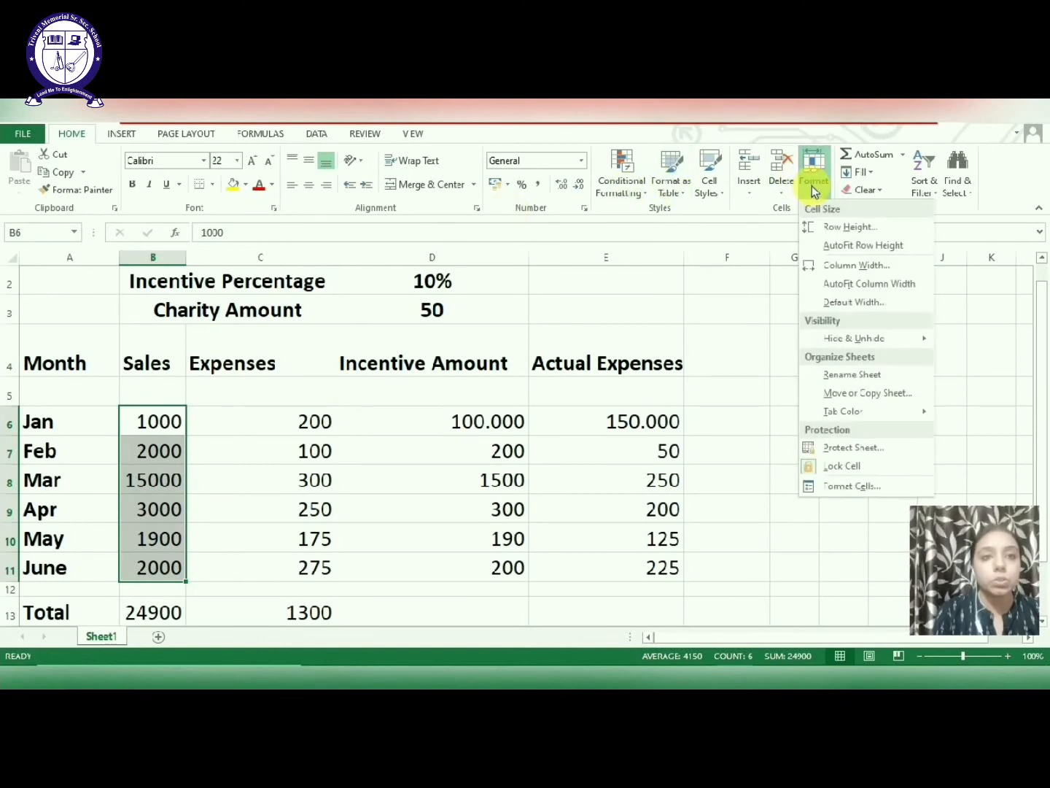
left_click(226, 474)
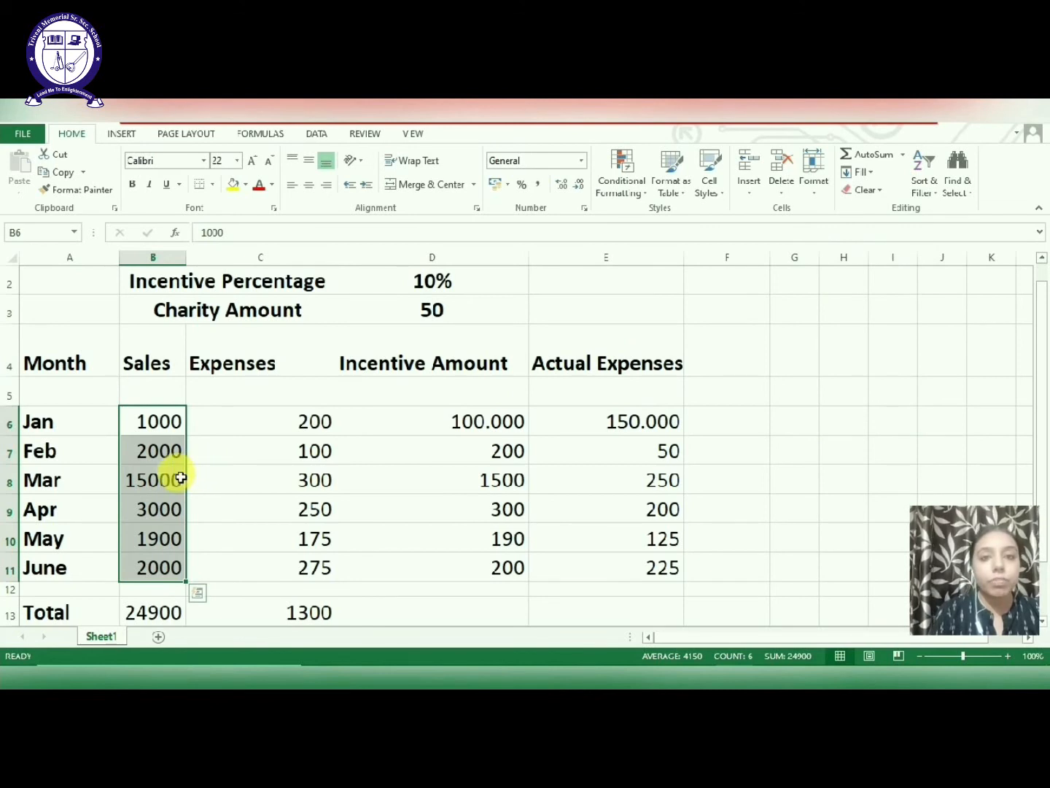
right_click(179, 477)
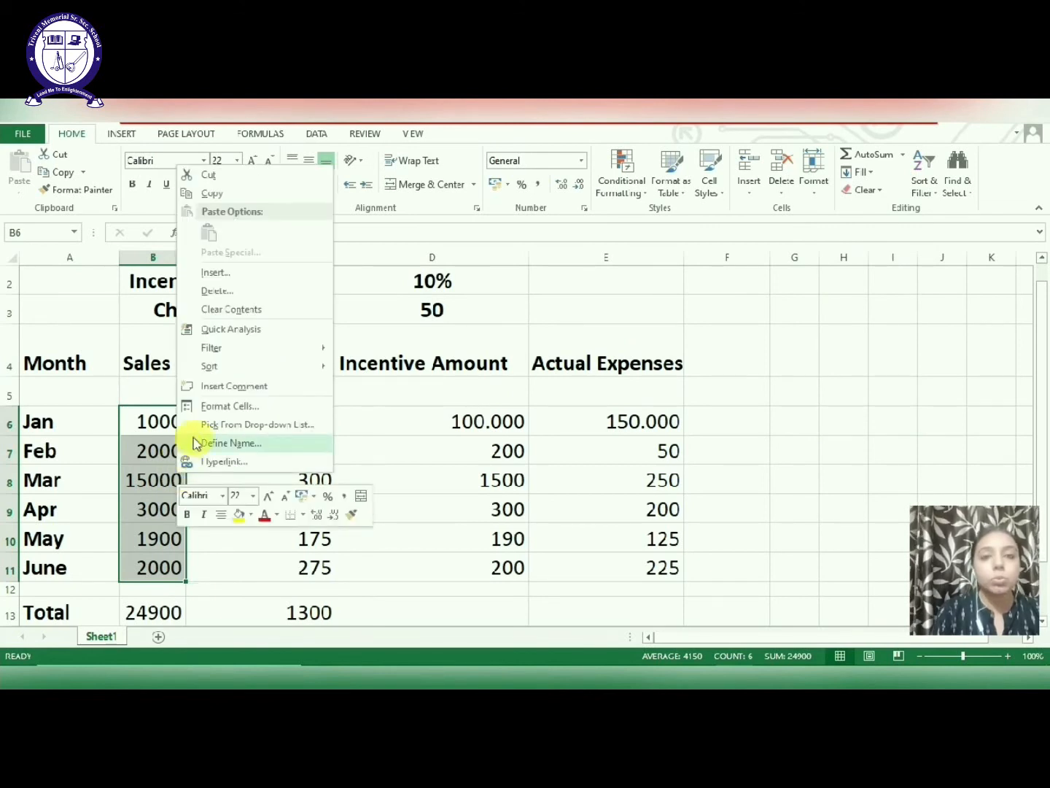
left_click(230, 406)
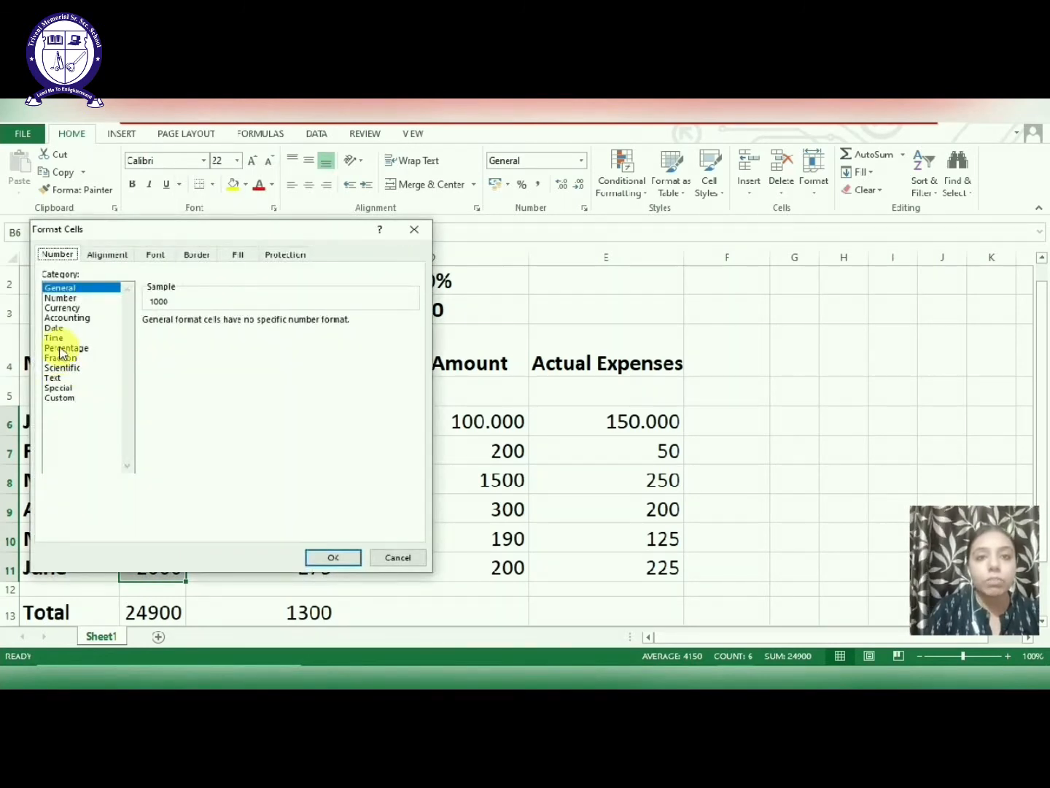
left_click(52, 378)
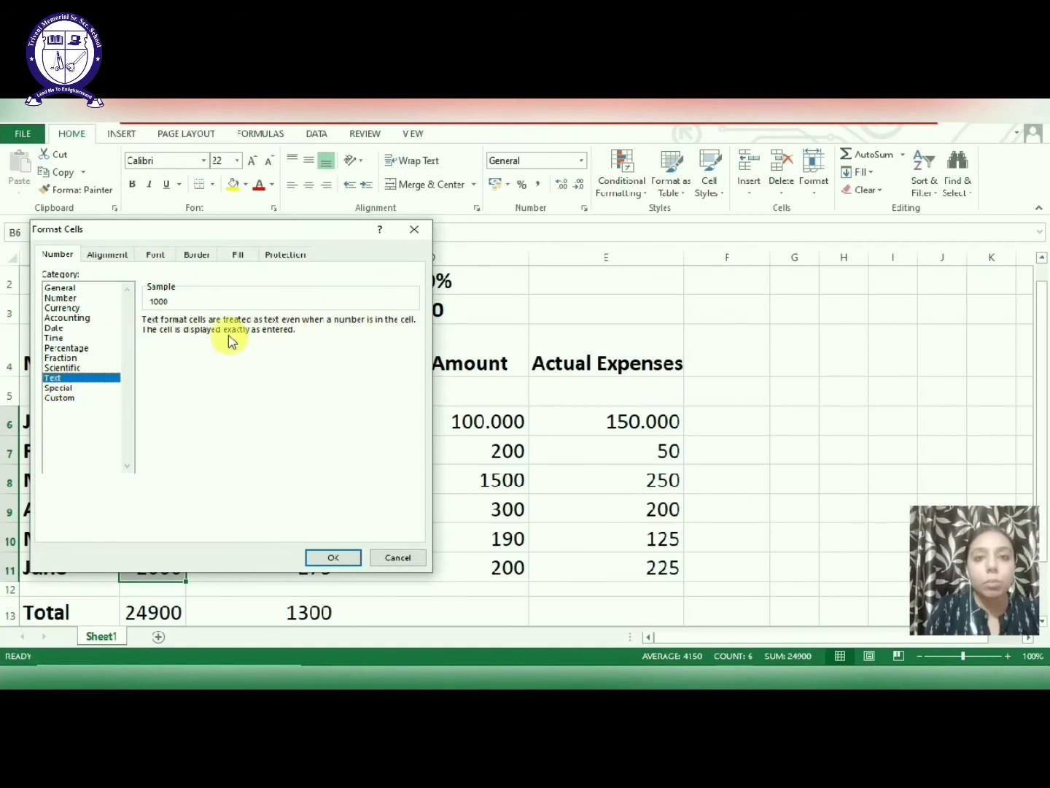
left_click(332, 558)
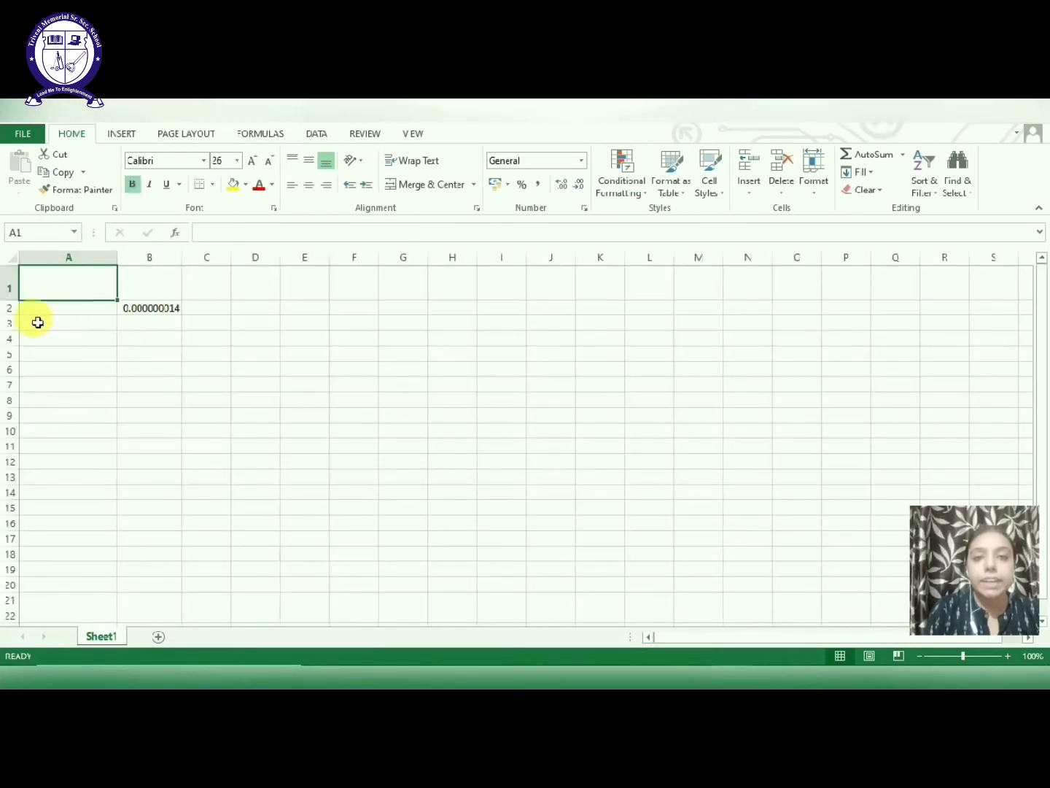
Make row 2 taller and column B slightly wider.
left_click_drag(22, 321, 19, 330)
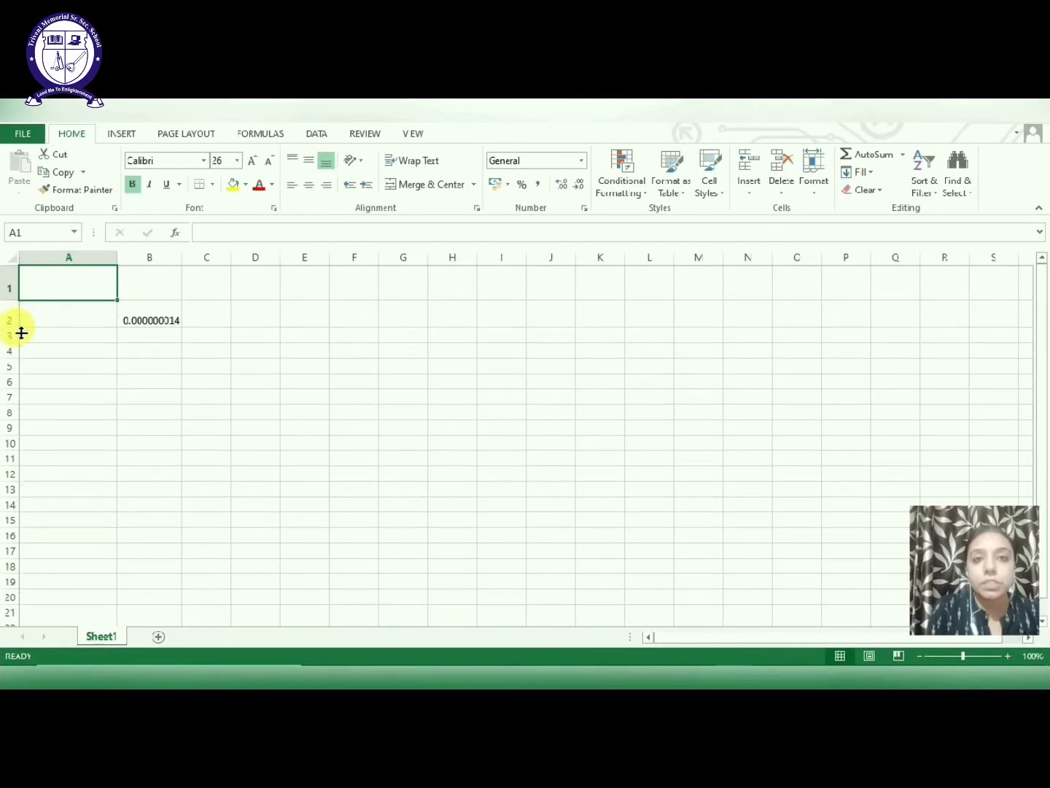
left_click_drag(188, 263, 194, 264)
left_click(171, 316)
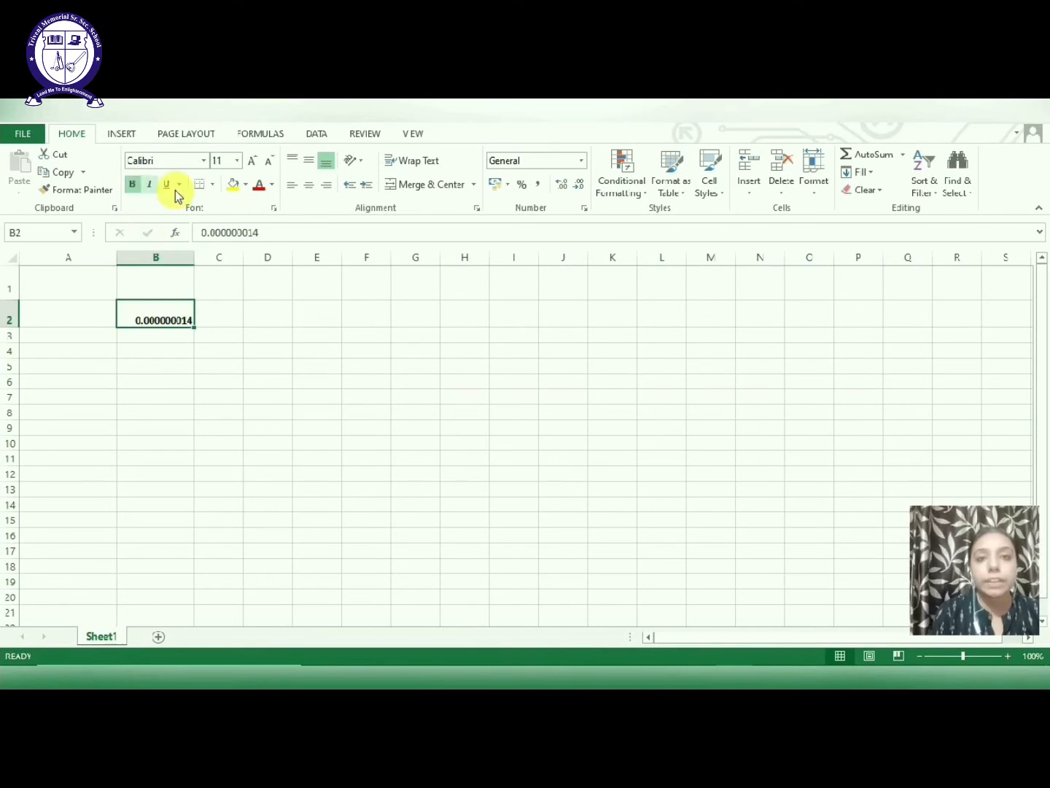
left_click(237, 164)
left_click(218, 324)
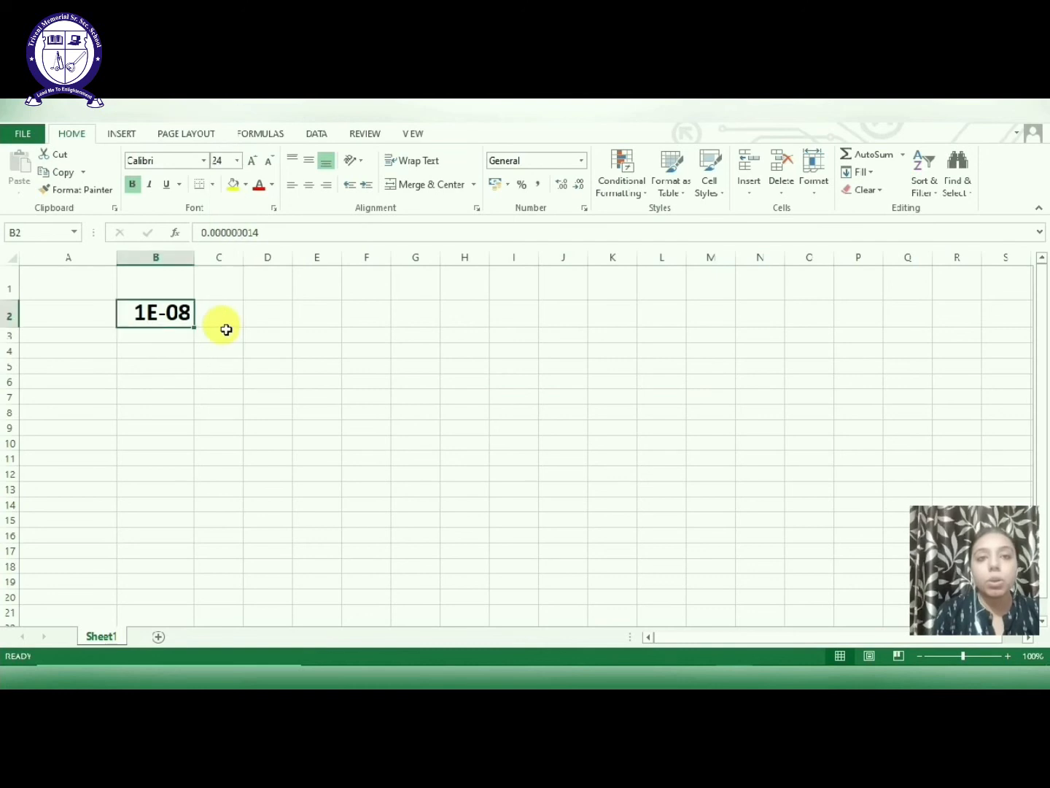
key("ctrl+z")
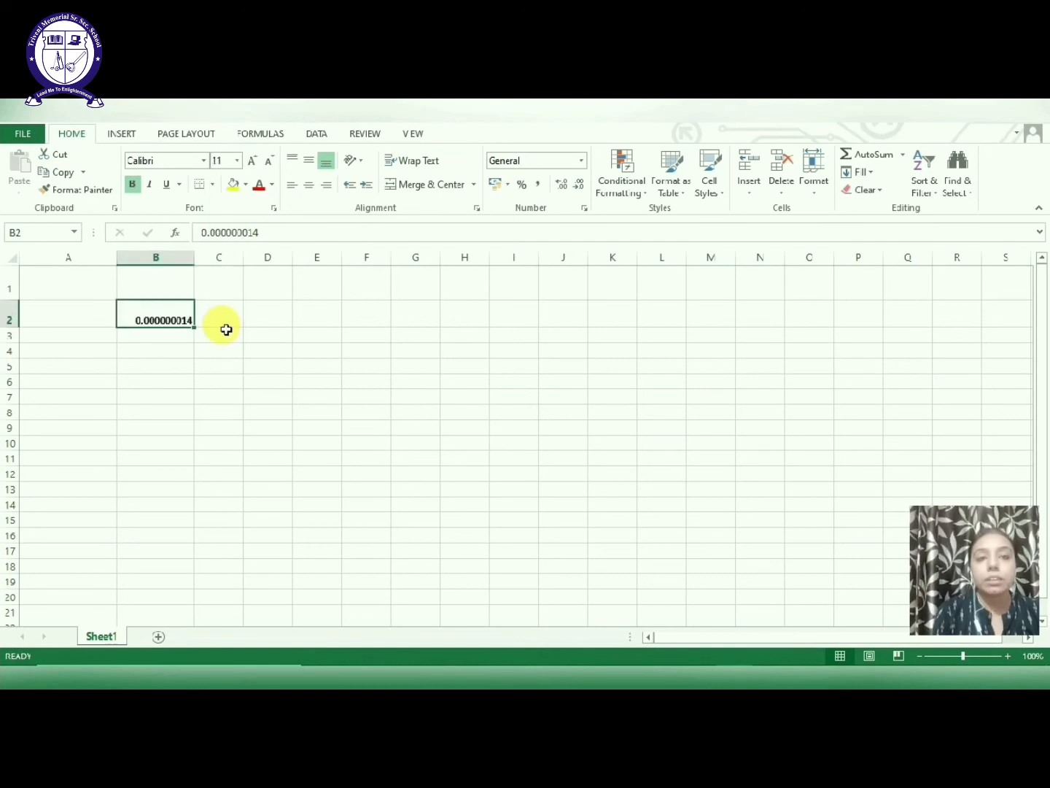
Format the decimal number in cell B2 as Scientific with 2 decimal places.
left_click(171, 349)
left_click(181, 320)
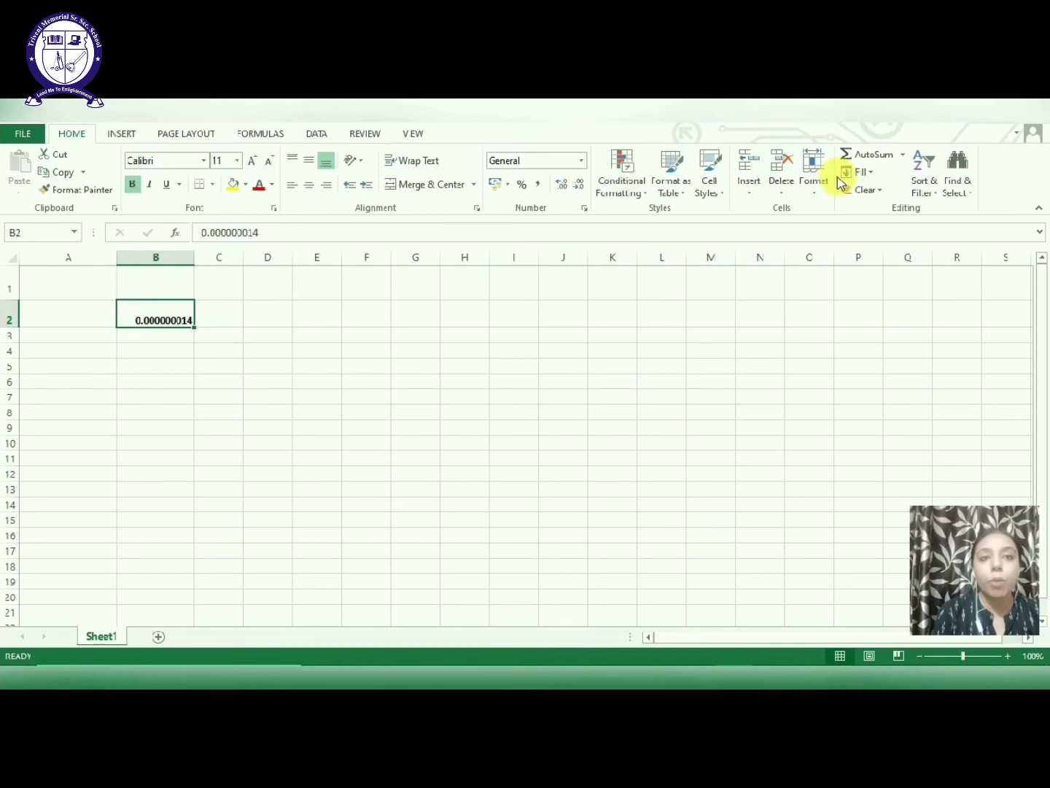
left_click(816, 191)
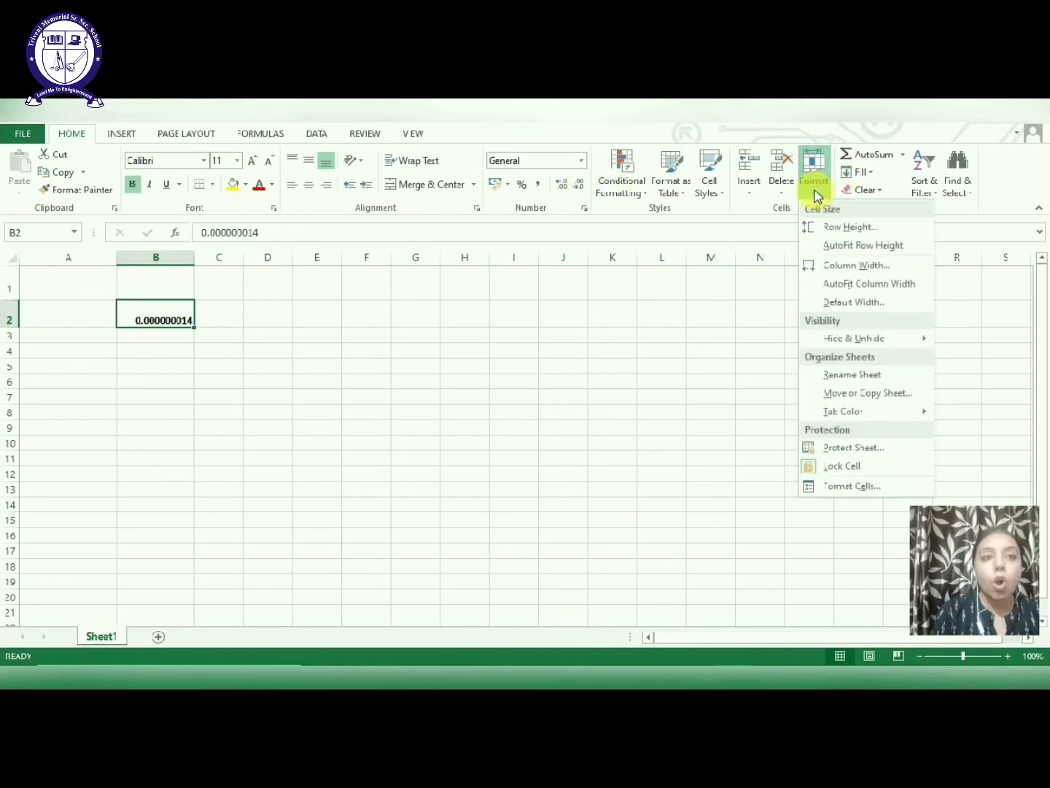
left_click(163, 319)
right_click(164, 319)
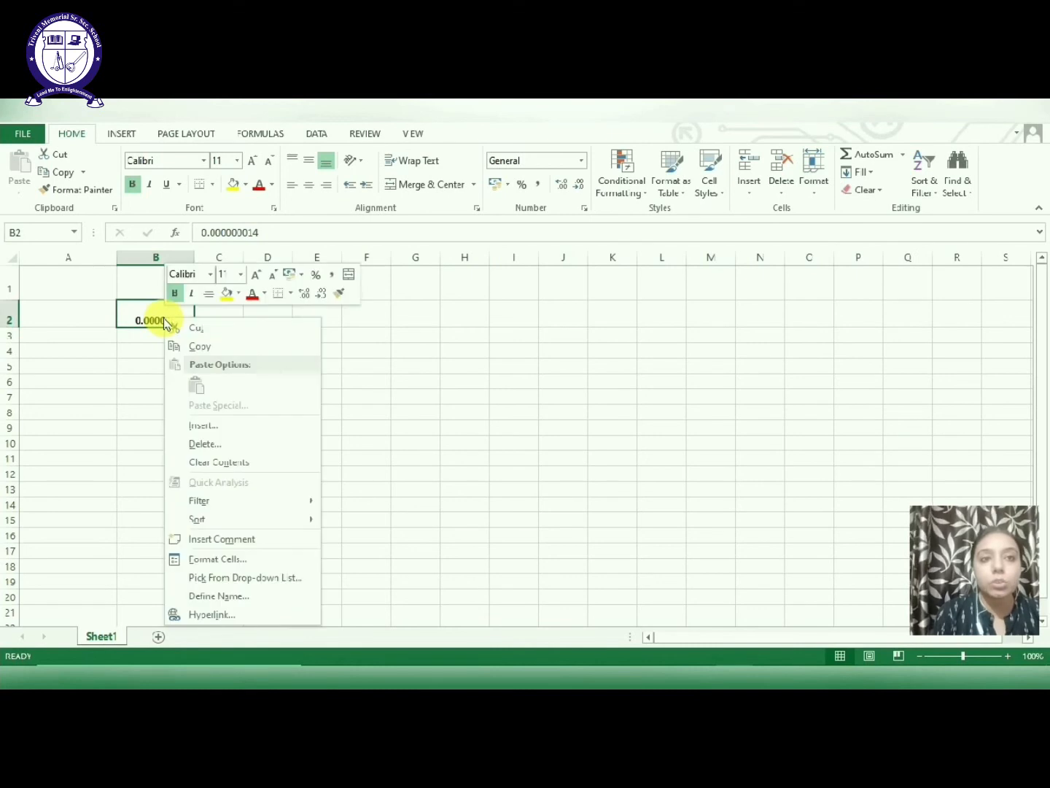
left_click(233, 562)
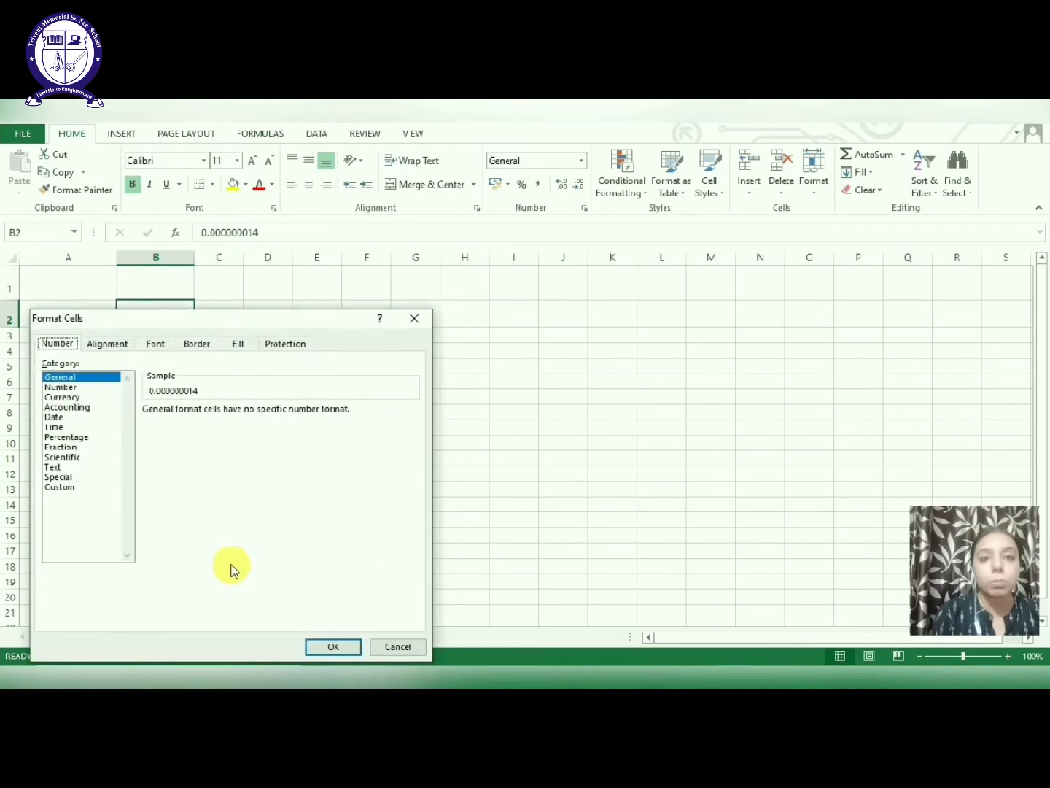
left_click_drag(263, 318, 485, 257)
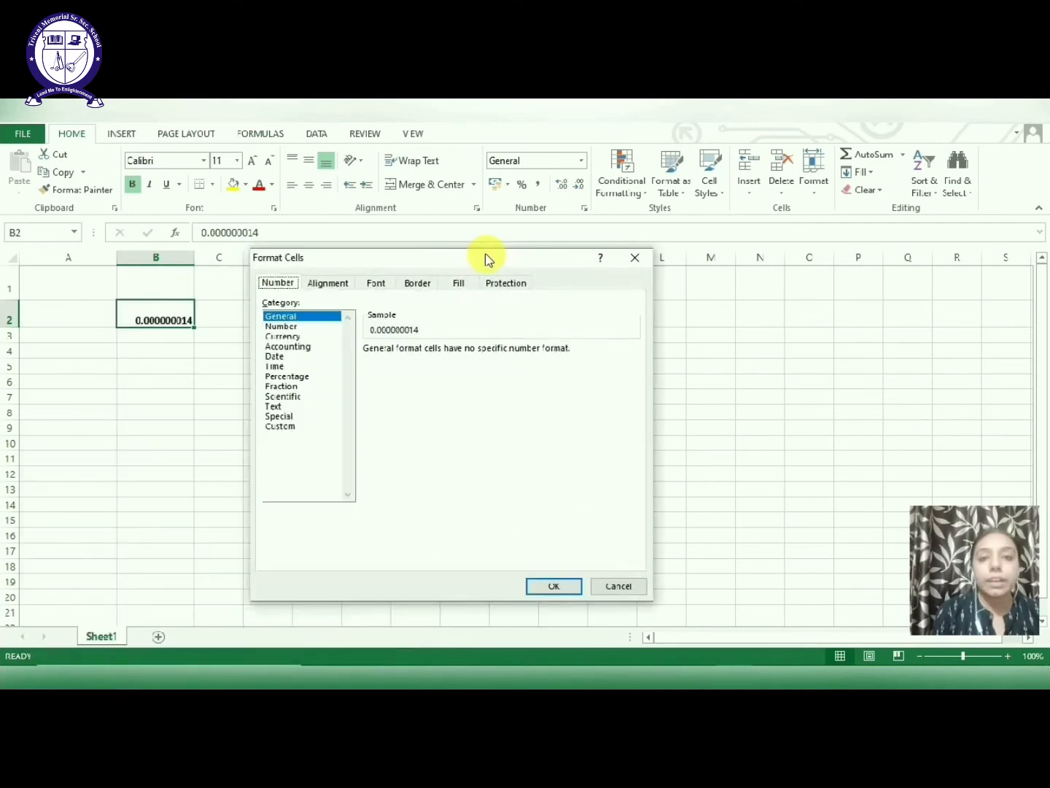
left_click(284, 396)
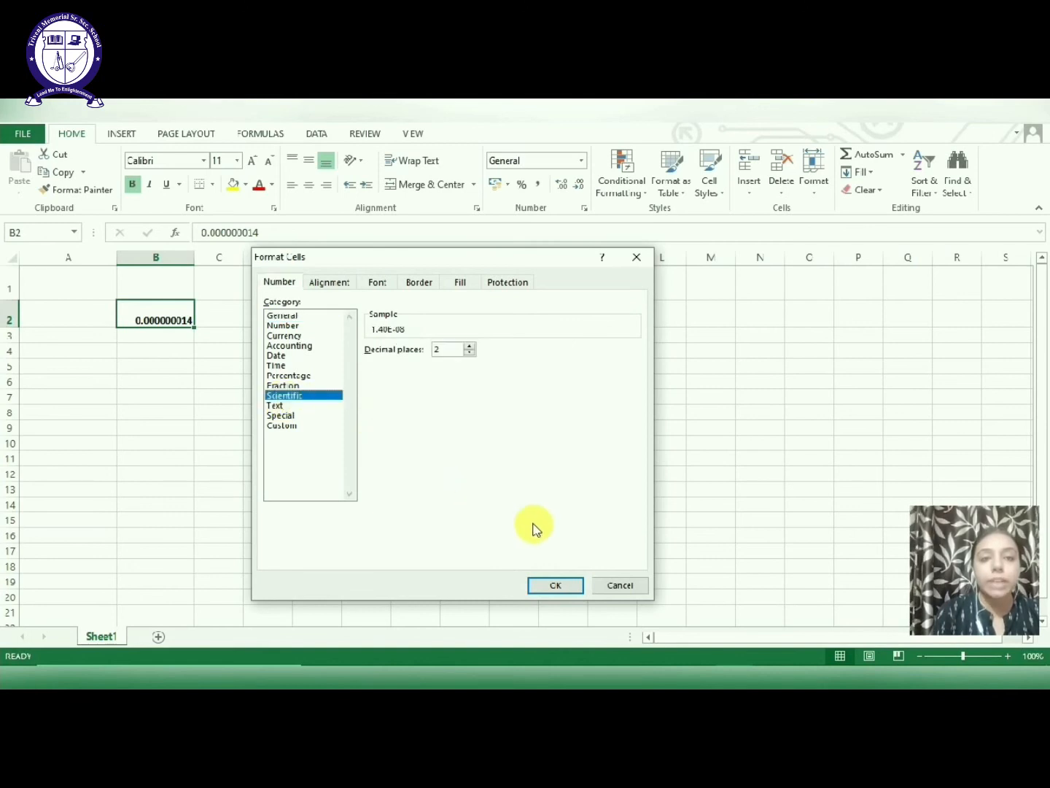
left_click(554, 586)
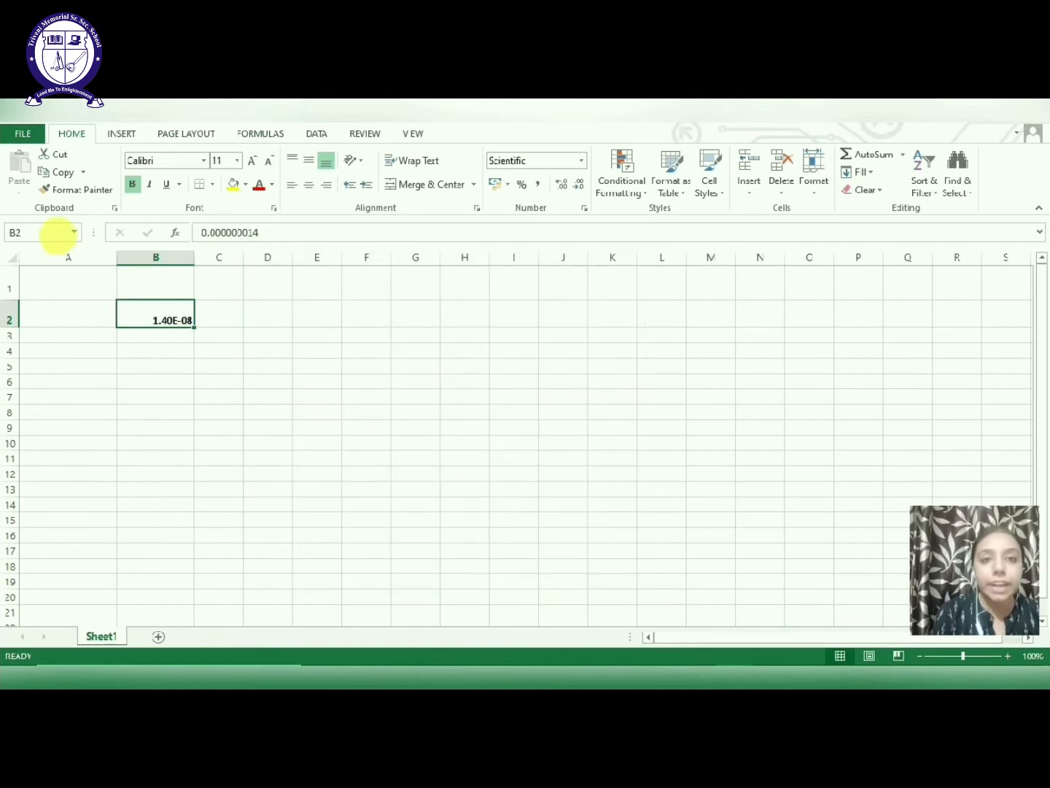
Set the font size of cell B2 to 26 and widen column B to fit the enlarged number.
left_click(237, 160)
left_click(221, 343)
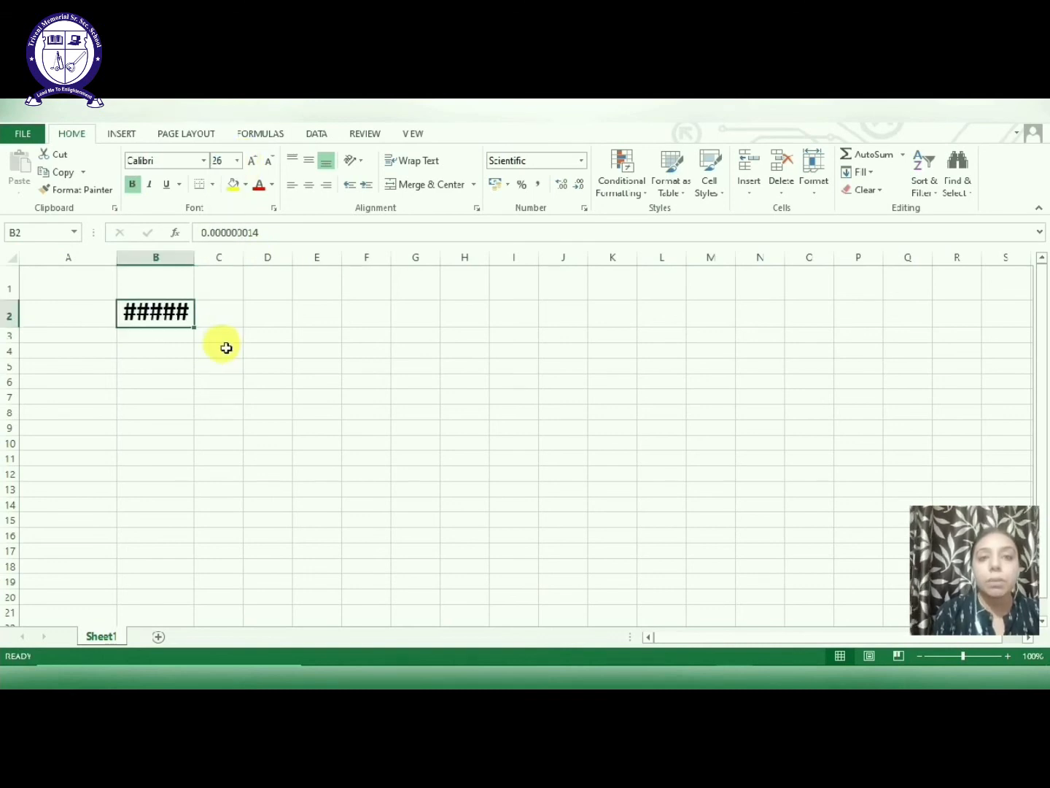
left_click_drag(200, 260, 267, 261)
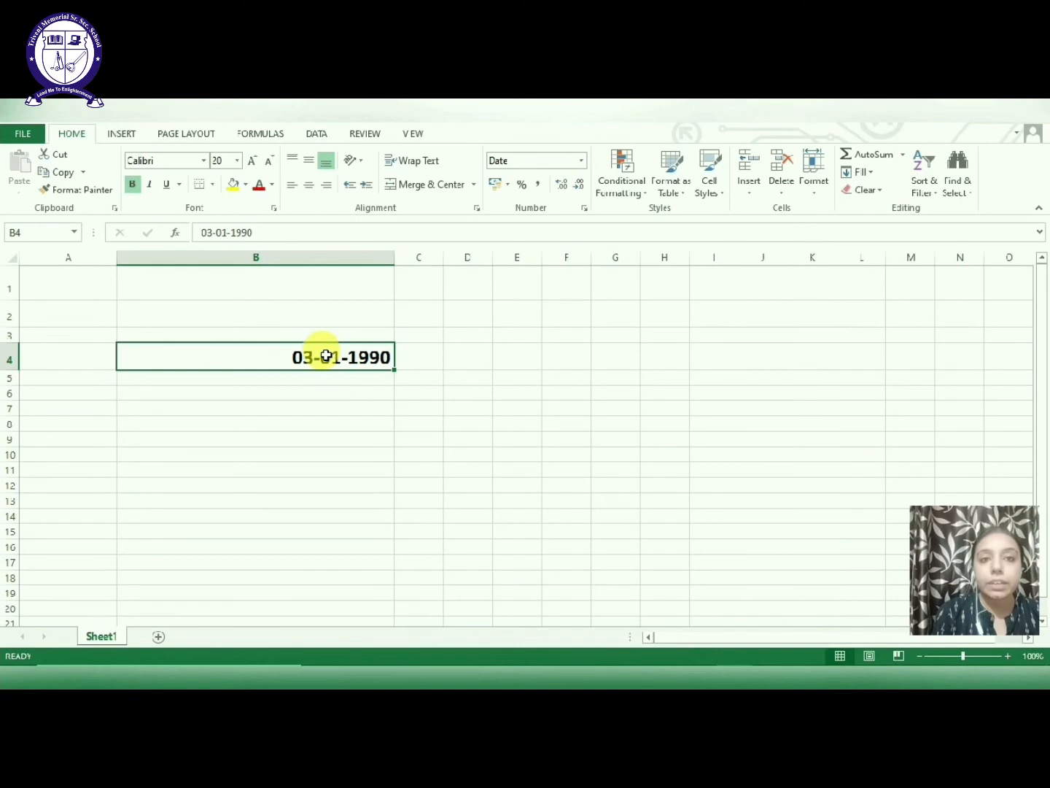
Format the date in cell B4 with the *14 March 2012 date type.
right_click(326, 356)
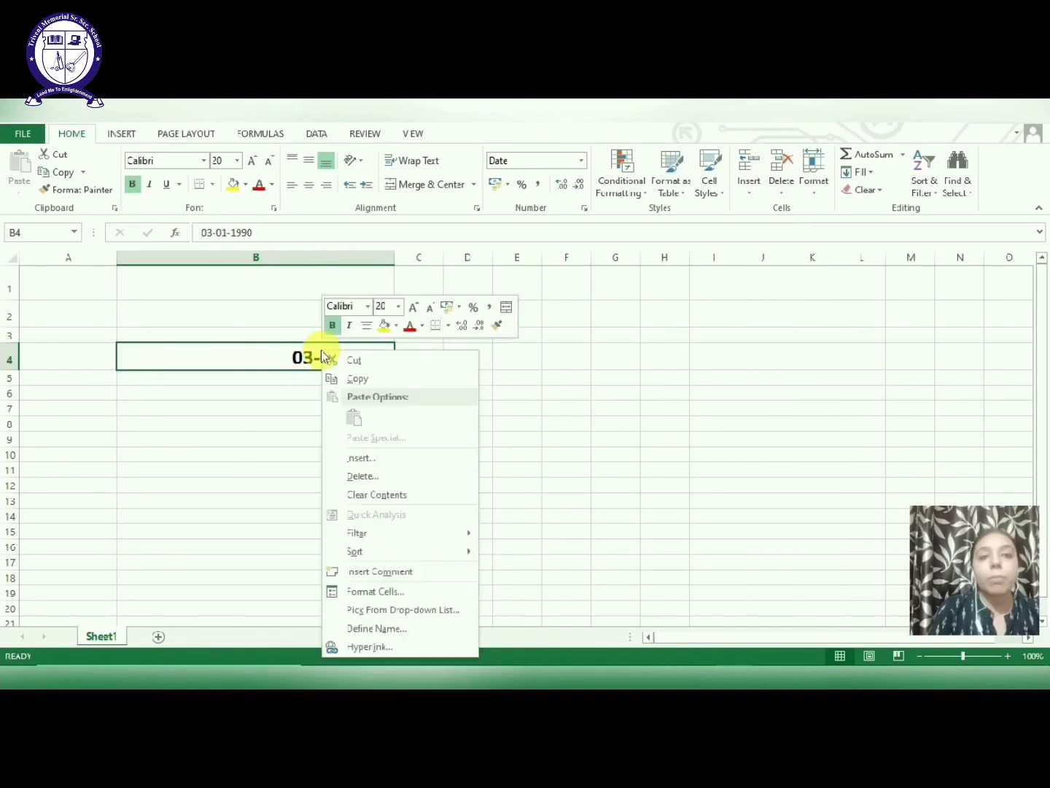
left_click(400, 592)
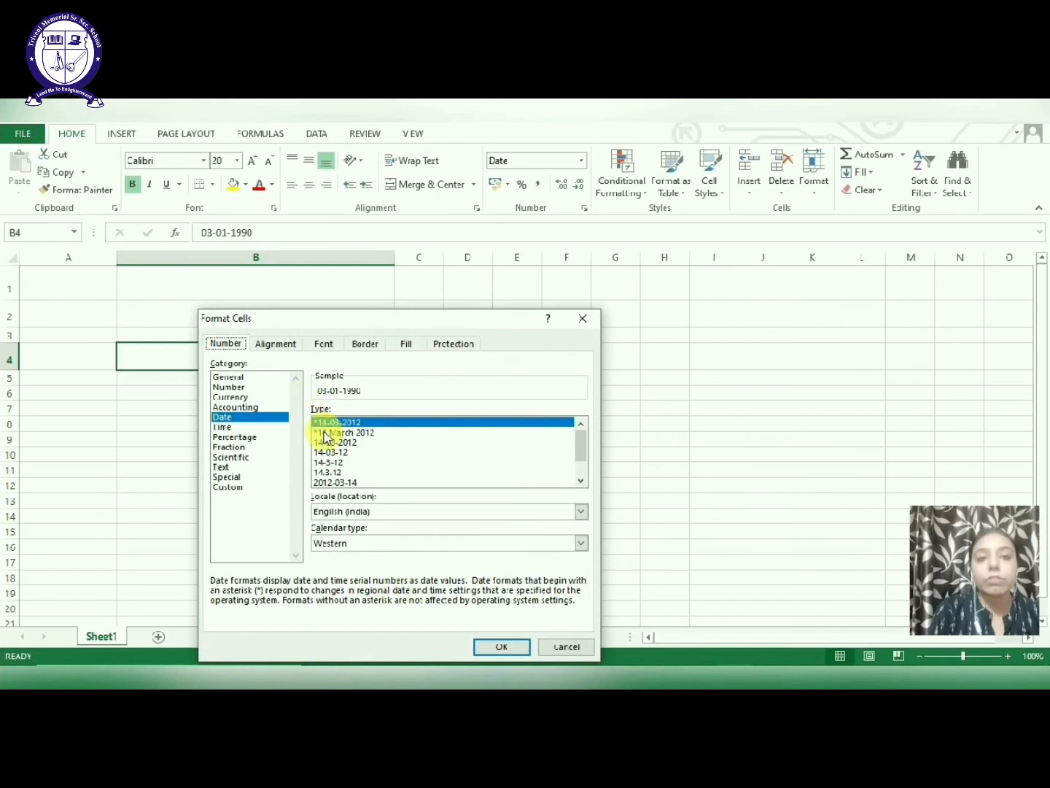
left_click_drag(403, 326, 695, 303)
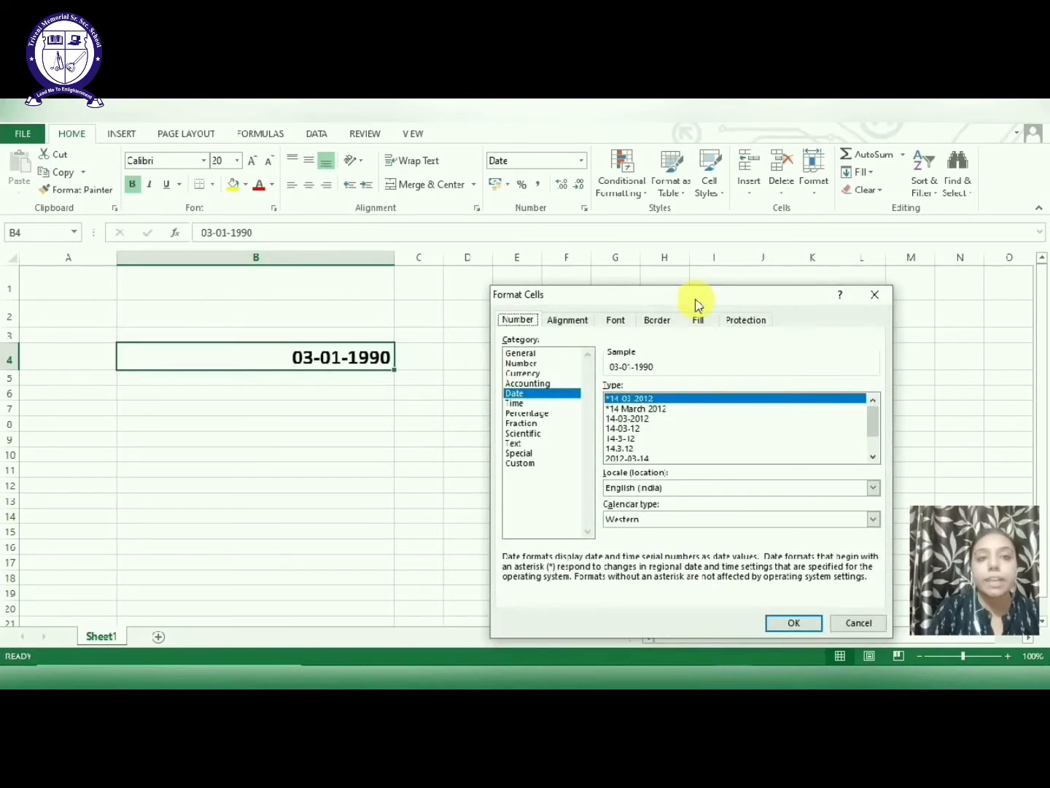
left_click(645, 409)
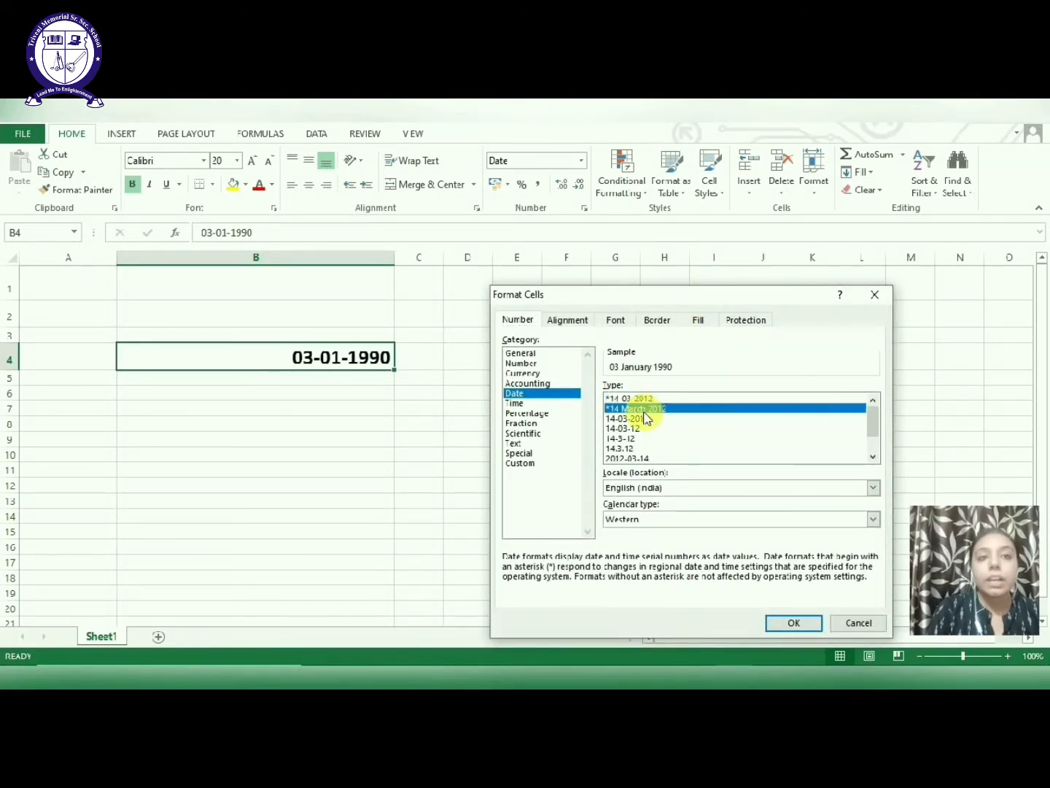
left_click(793, 622)
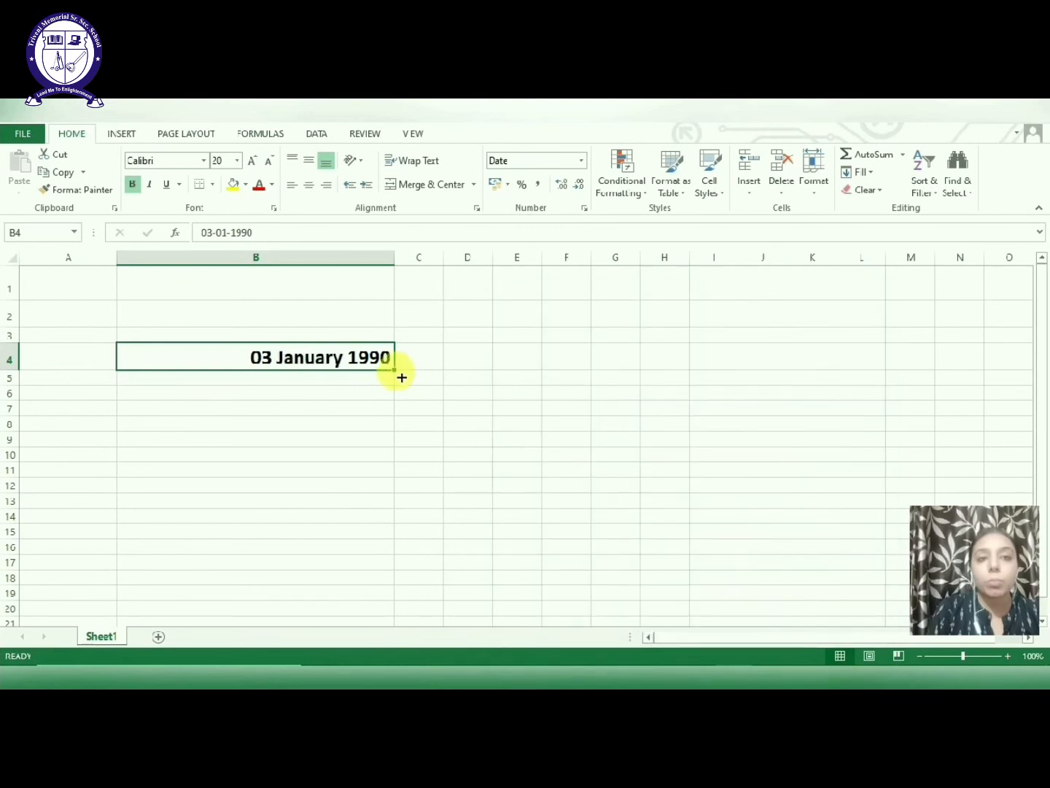
Format the date in cell B4 with the 14.3.12 date type.
right_click(356, 365)
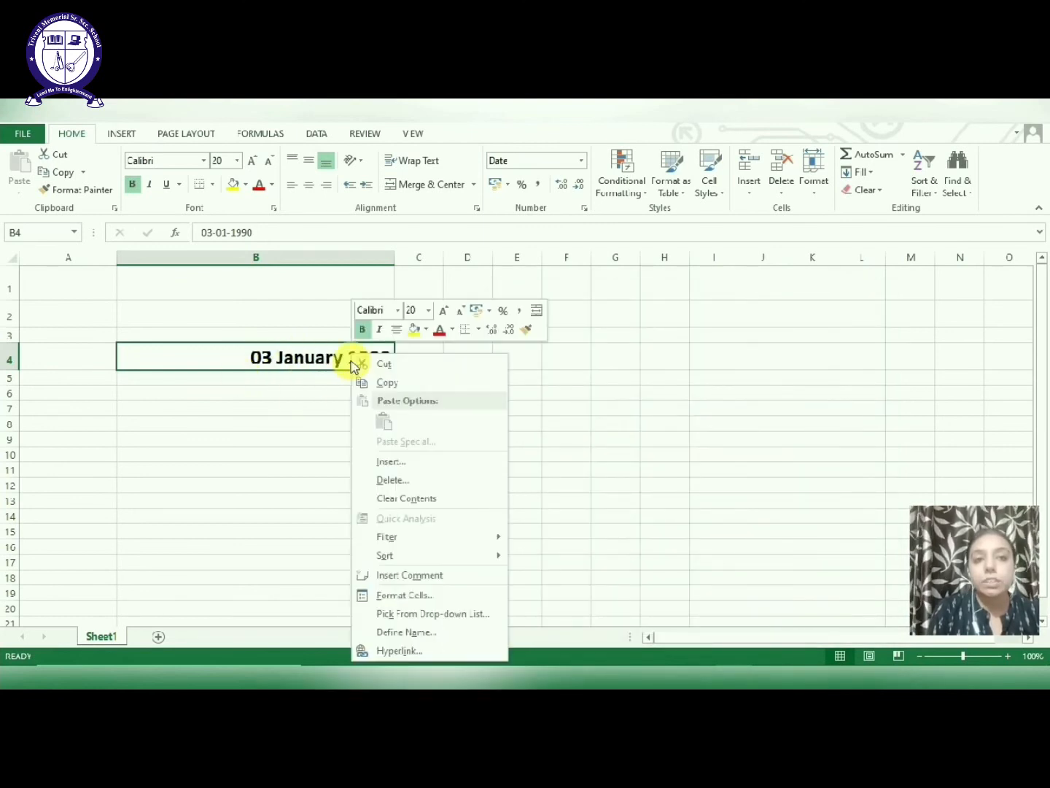
left_click(427, 595)
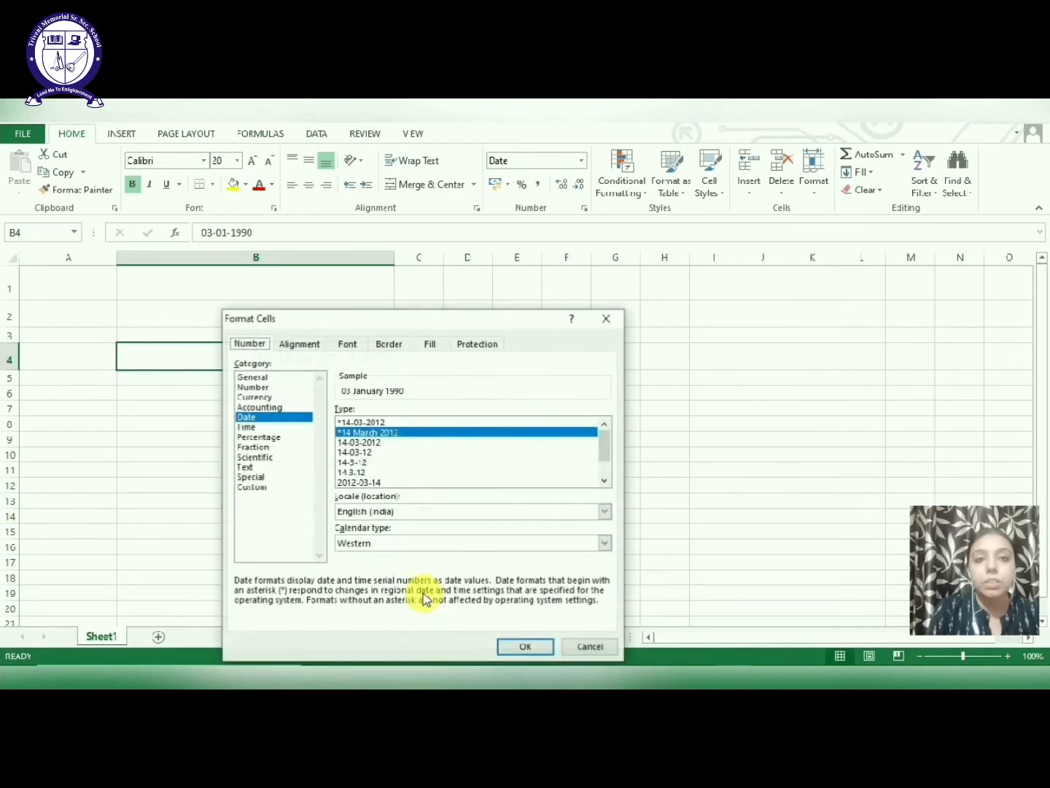
left_click(358, 473)
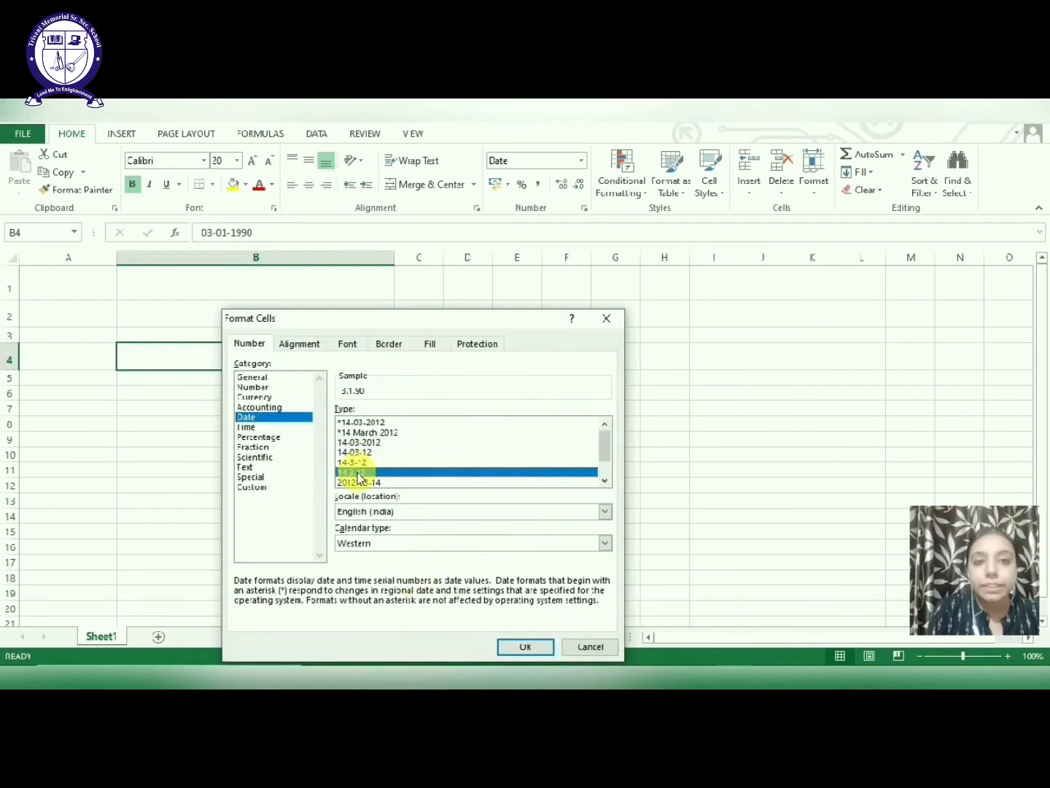
left_click(516, 648)
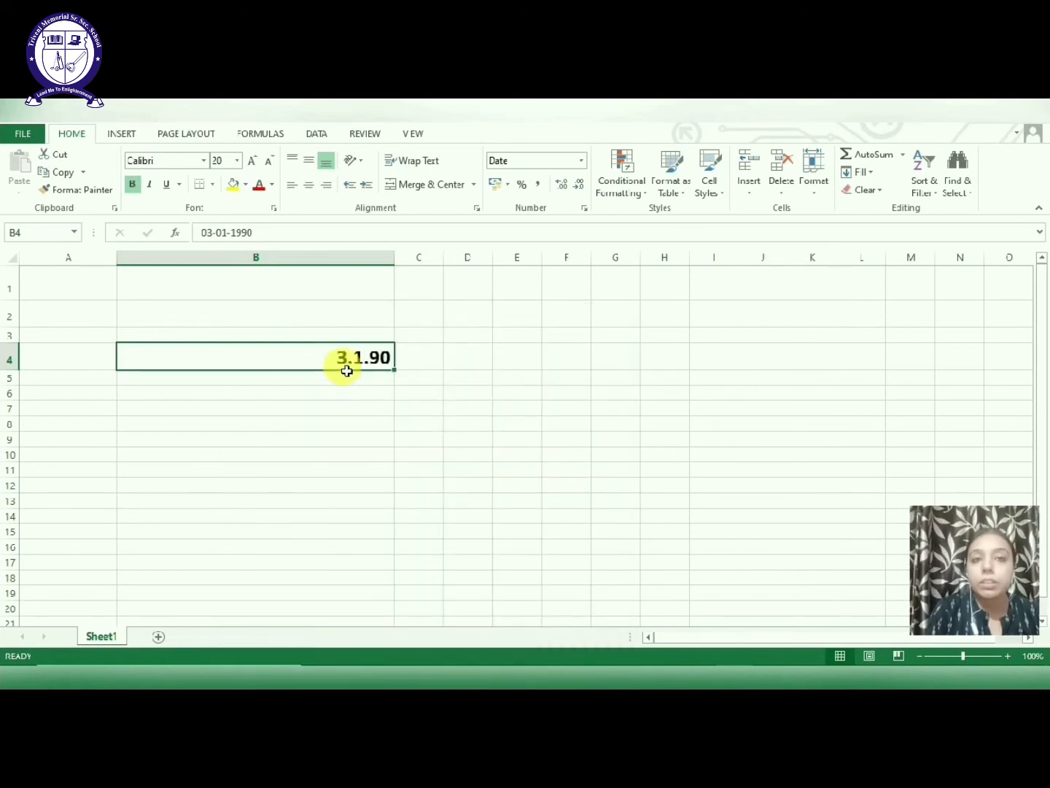
Format the time in cell B4 with the 13:30:55 time type listed without an asterisk.
right_click(321, 365)
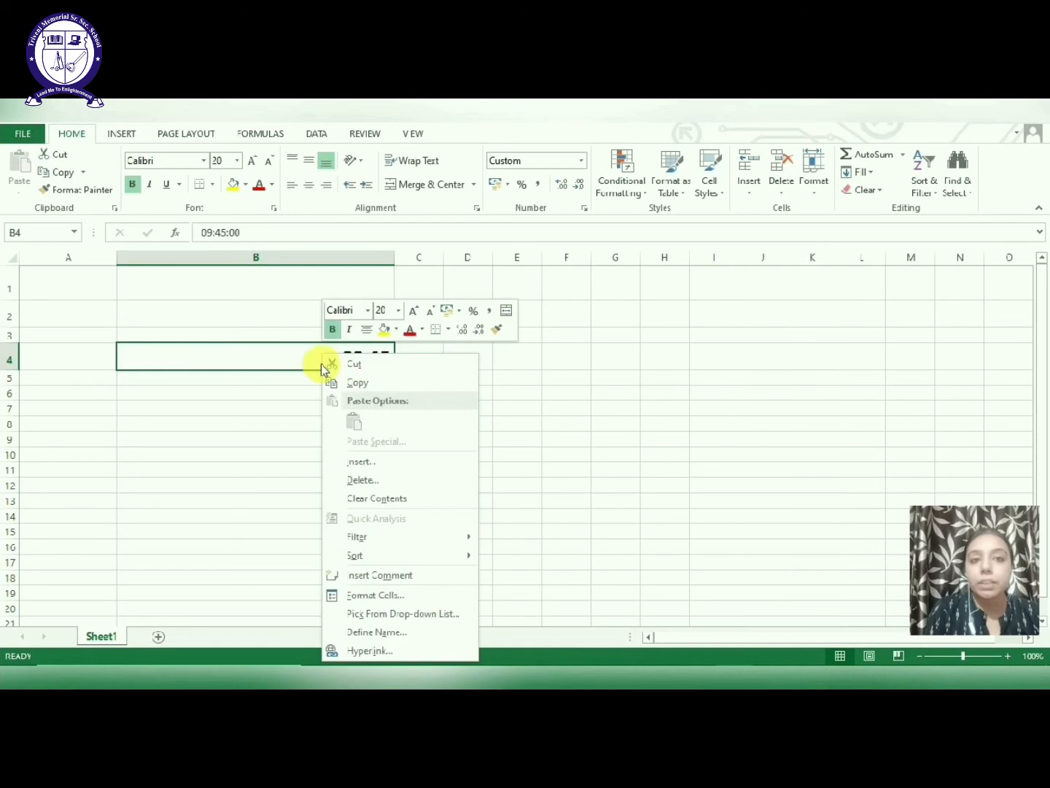
left_click(380, 594)
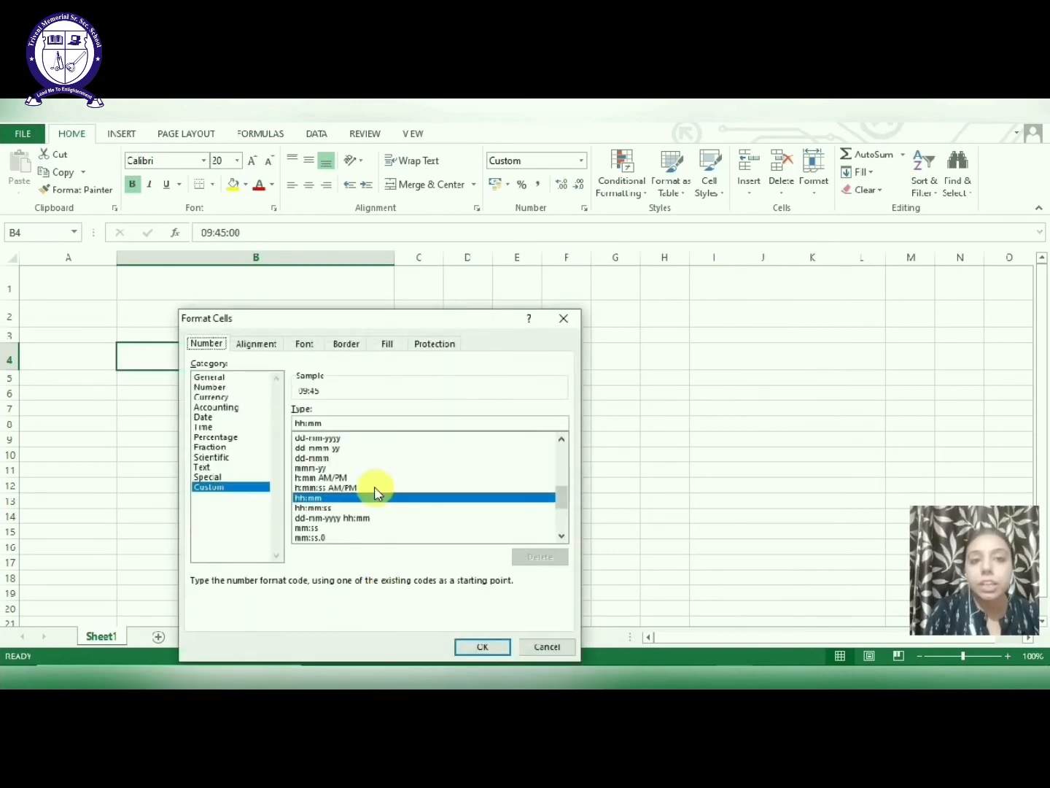
left_click(210, 428)
left_click_drag(397, 326, 676, 309)
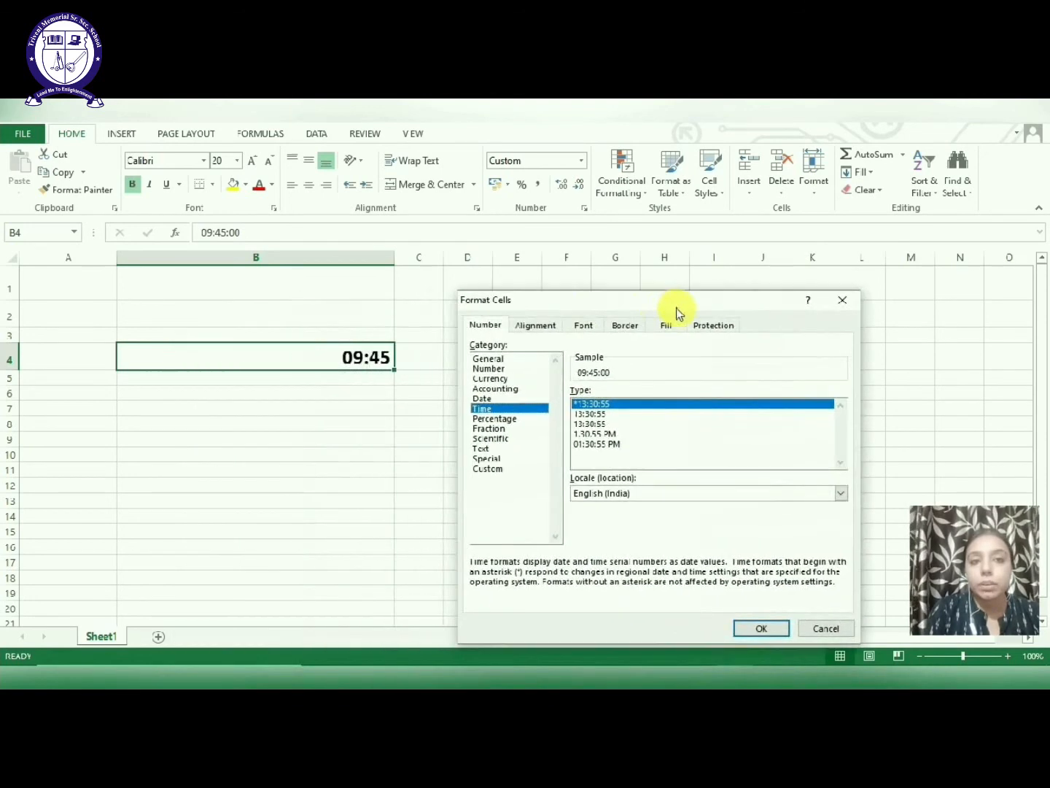
left_click(603, 415)
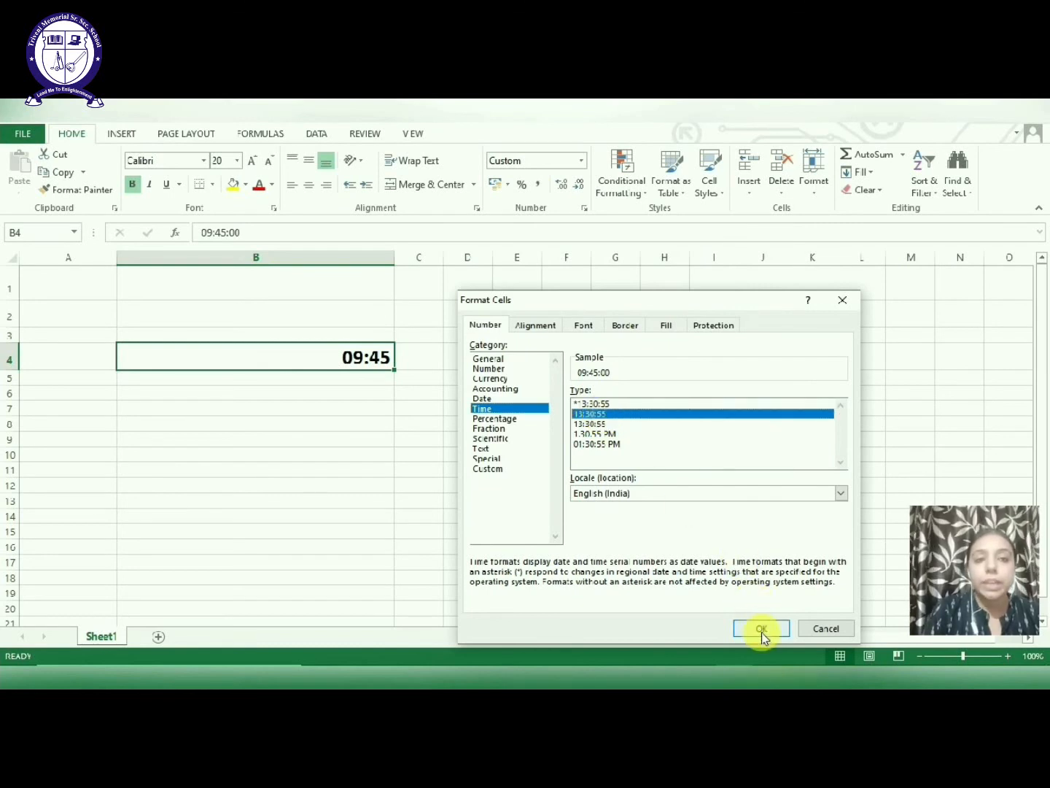
left_click(761, 629)
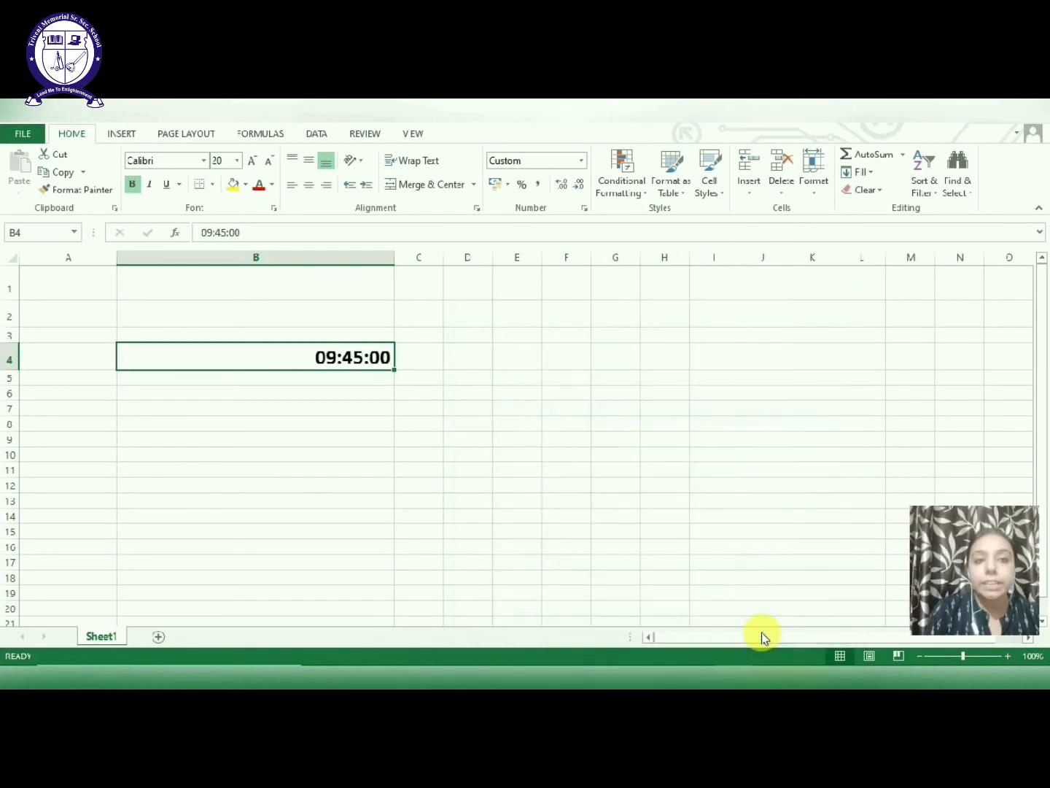
Format the time in cell B4 with the 1.30.55 PM time type, and undo both time format changes.
right_click(371, 365)
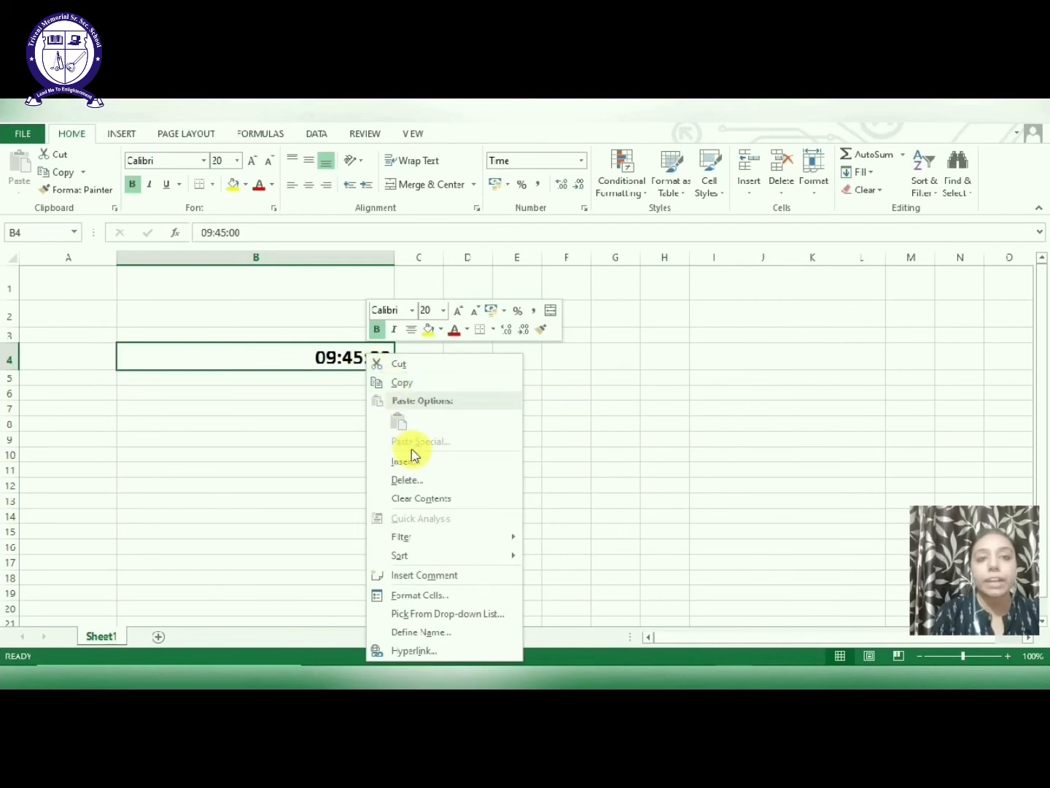
left_click(433, 602)
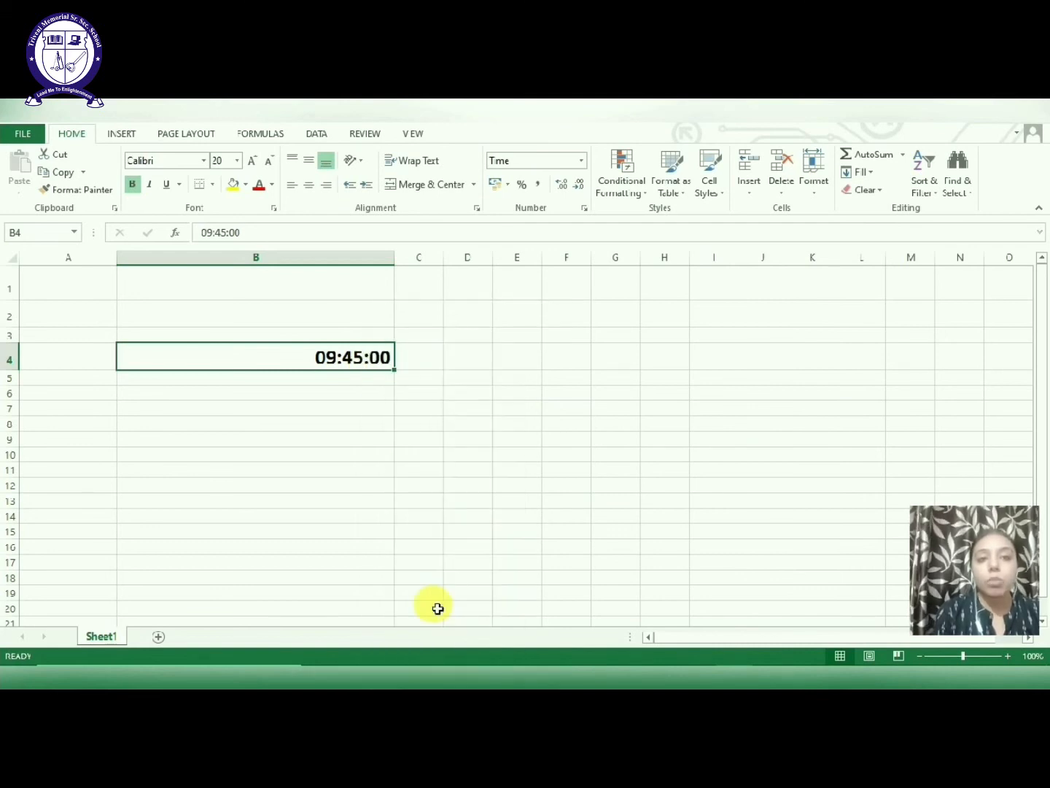
left_click_drag(514, 309, 679, 288)
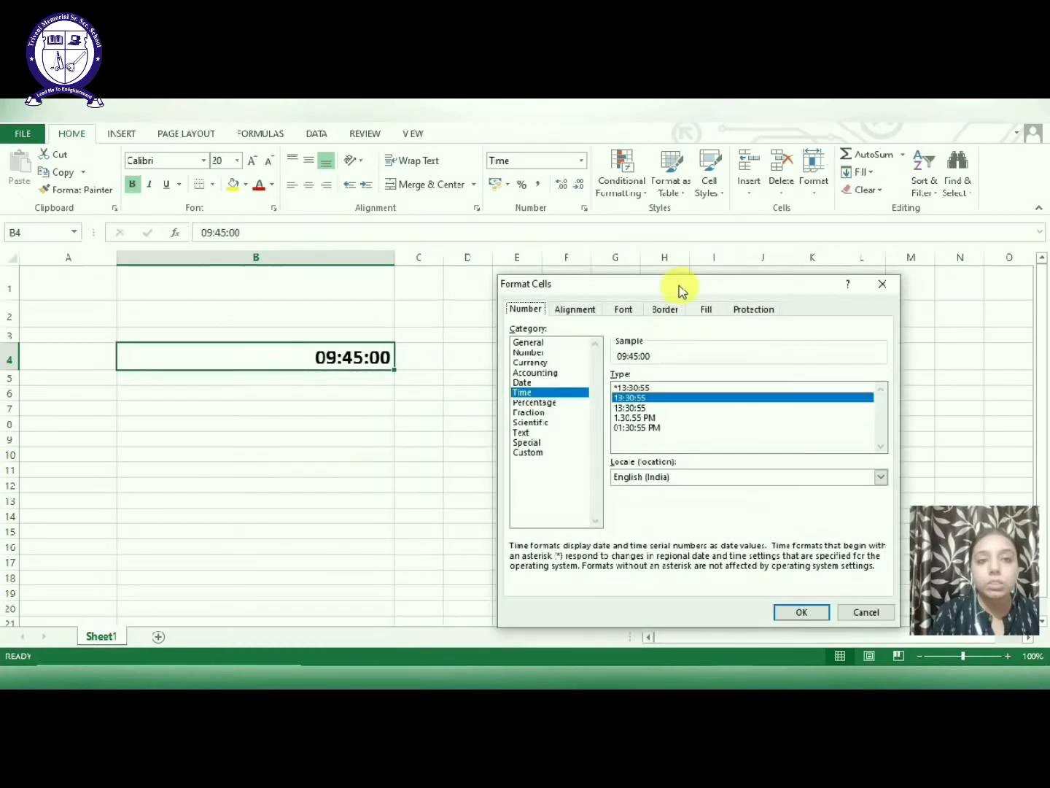
left_click(635, 419)
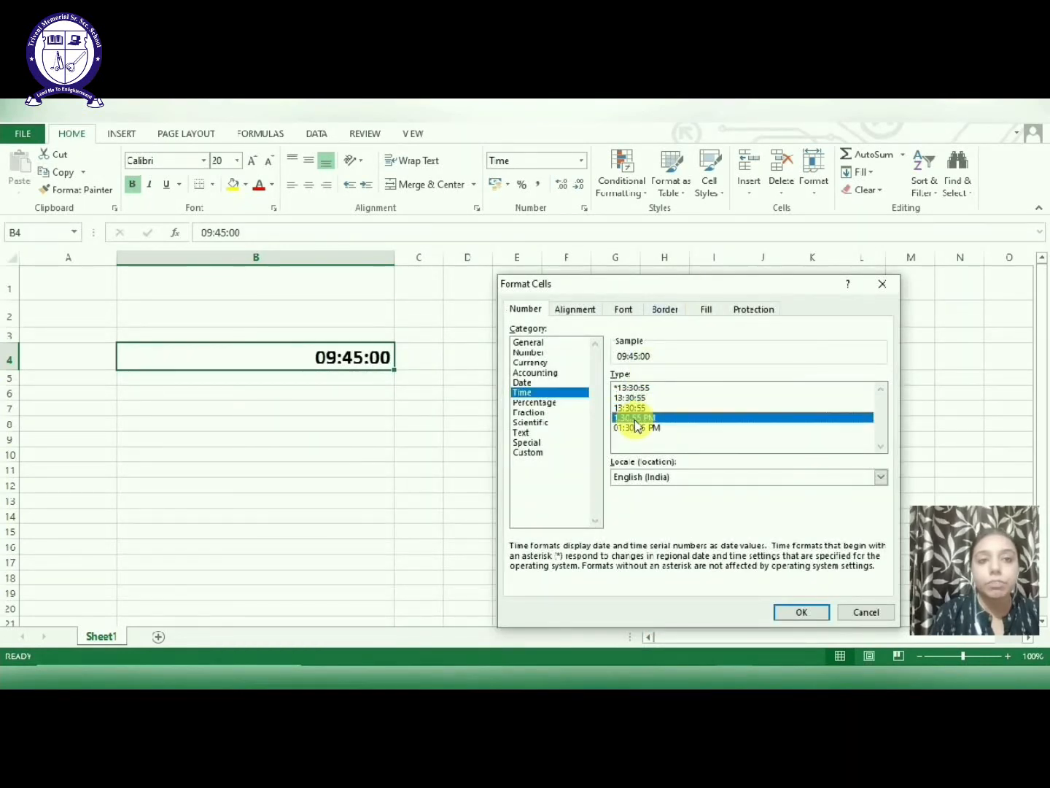
left_click(802, 612)
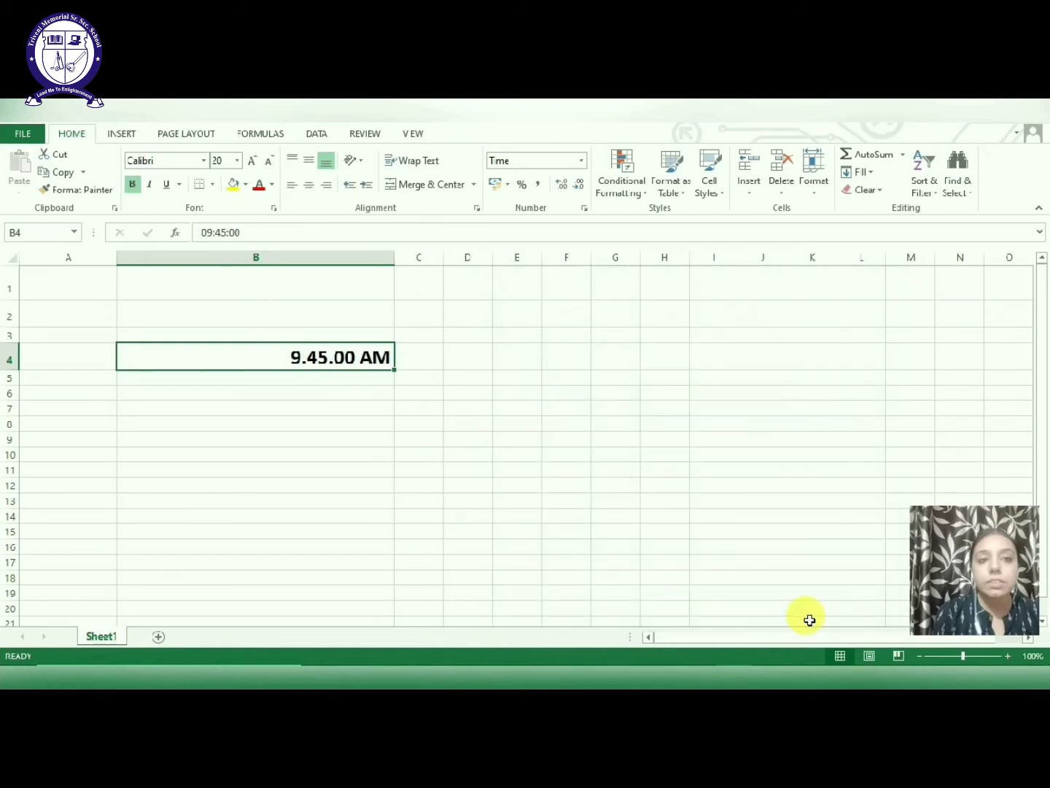
key("ctrl+z")
key("ctrl+z")
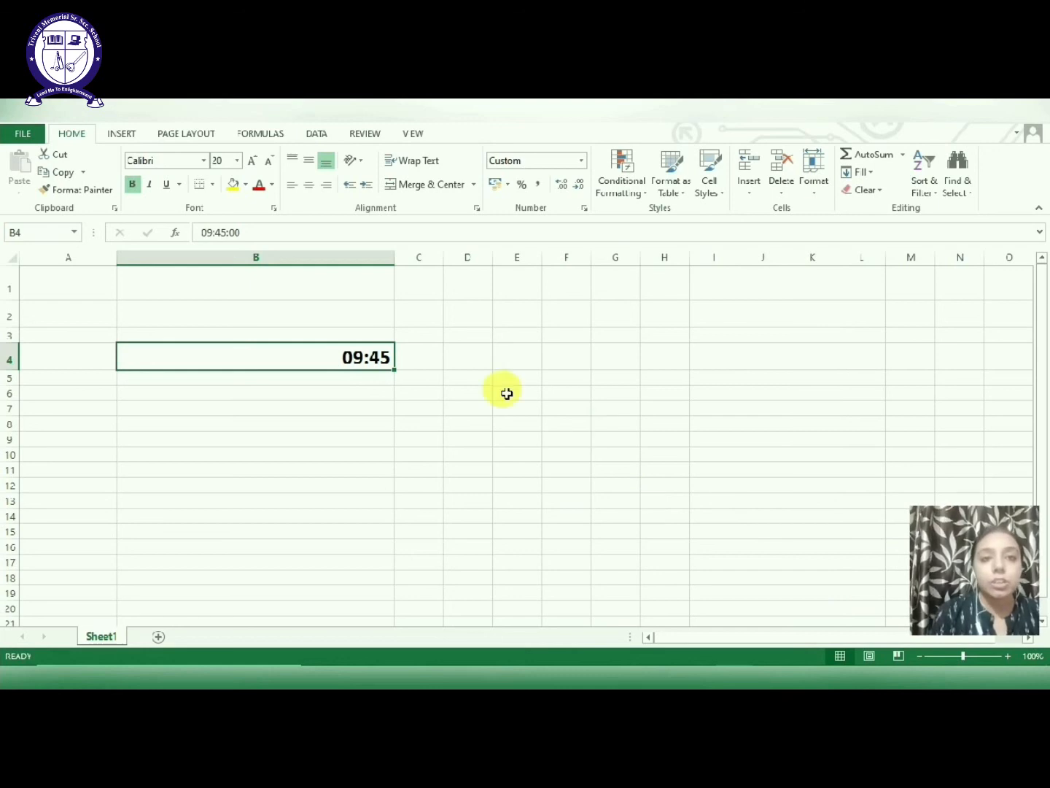
Apply the Time category's 1.30.55 PM type to cell B4 again.
right_click(353, 360)
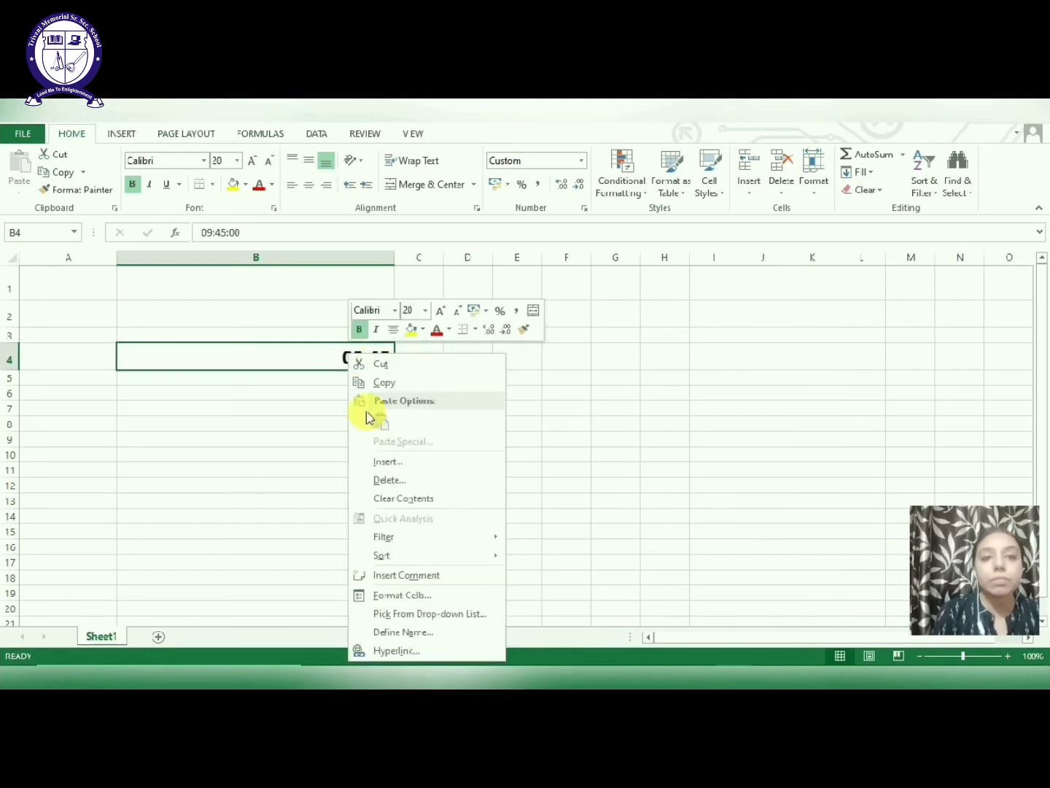
left_click(417, 596)
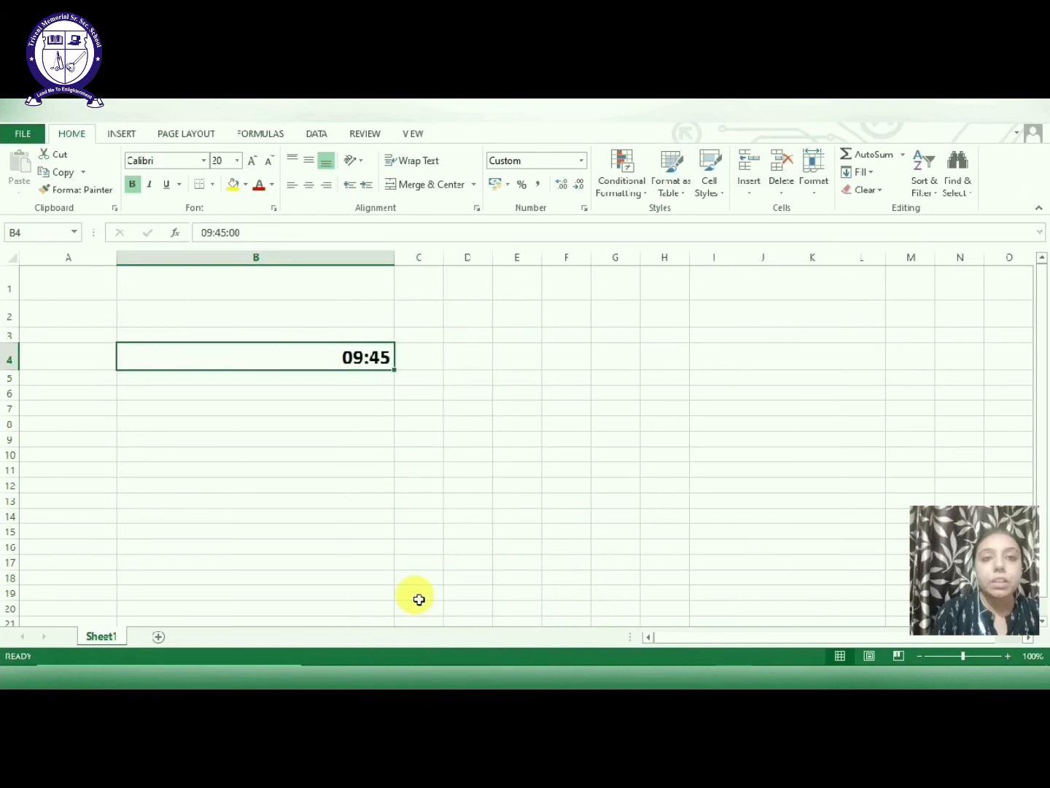
left_click_drag(374, 320, 655, 306)
left_click(525, 414)
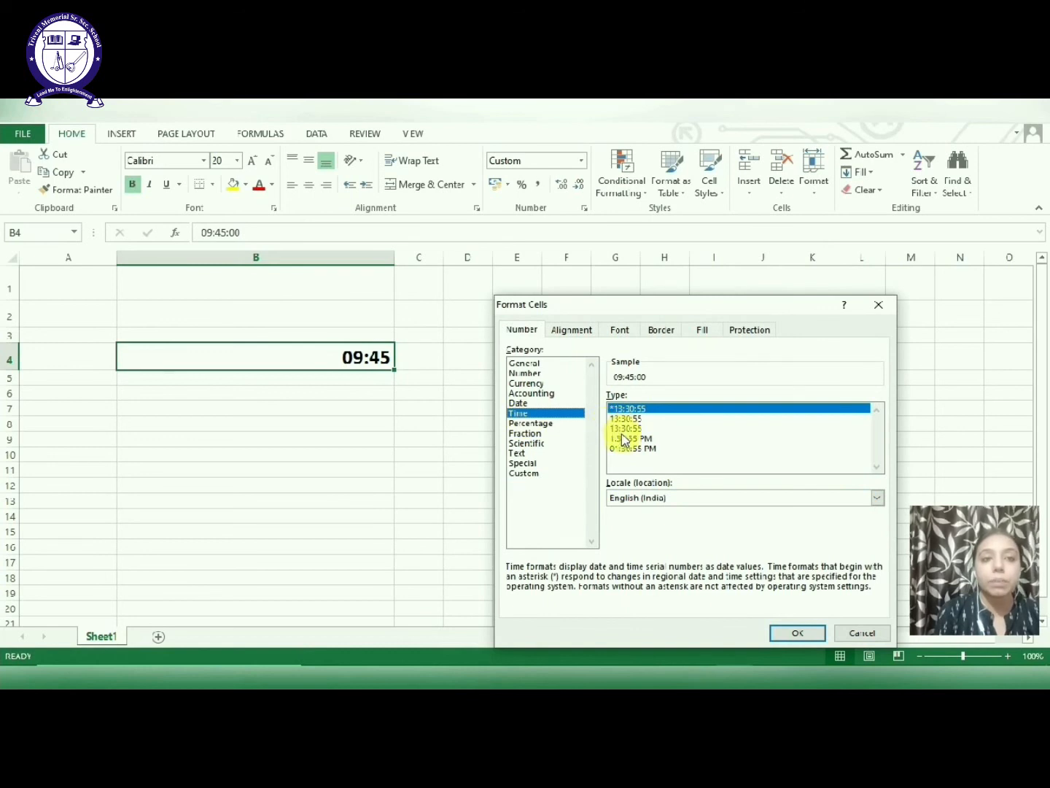
left_click(620, 439)
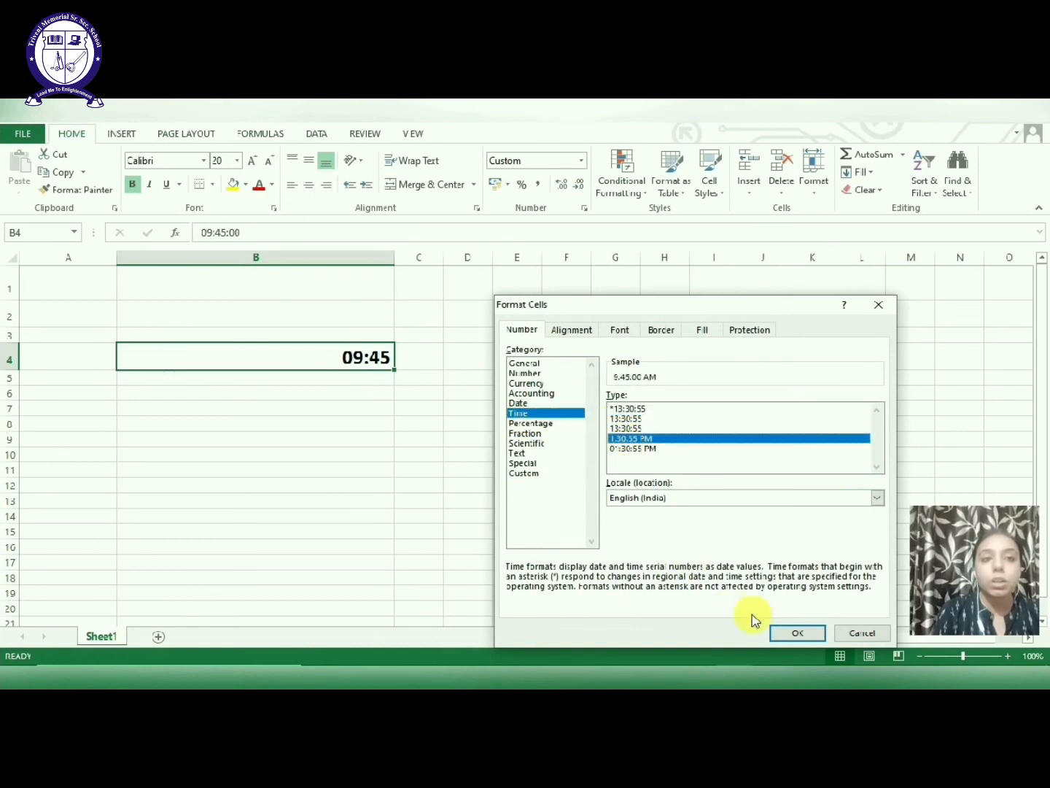
left_click(797, 634)
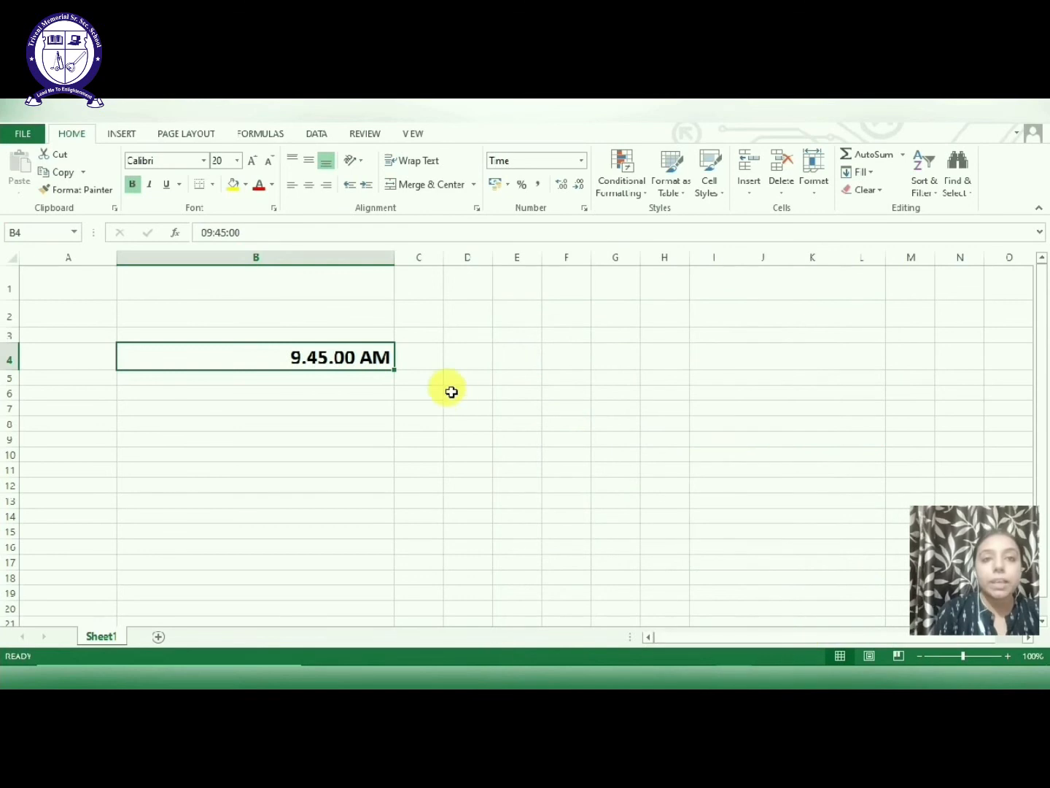
Switch the time in cell B4 to the first 13:30:55 type without an asterisk.
right_click(392, 357)
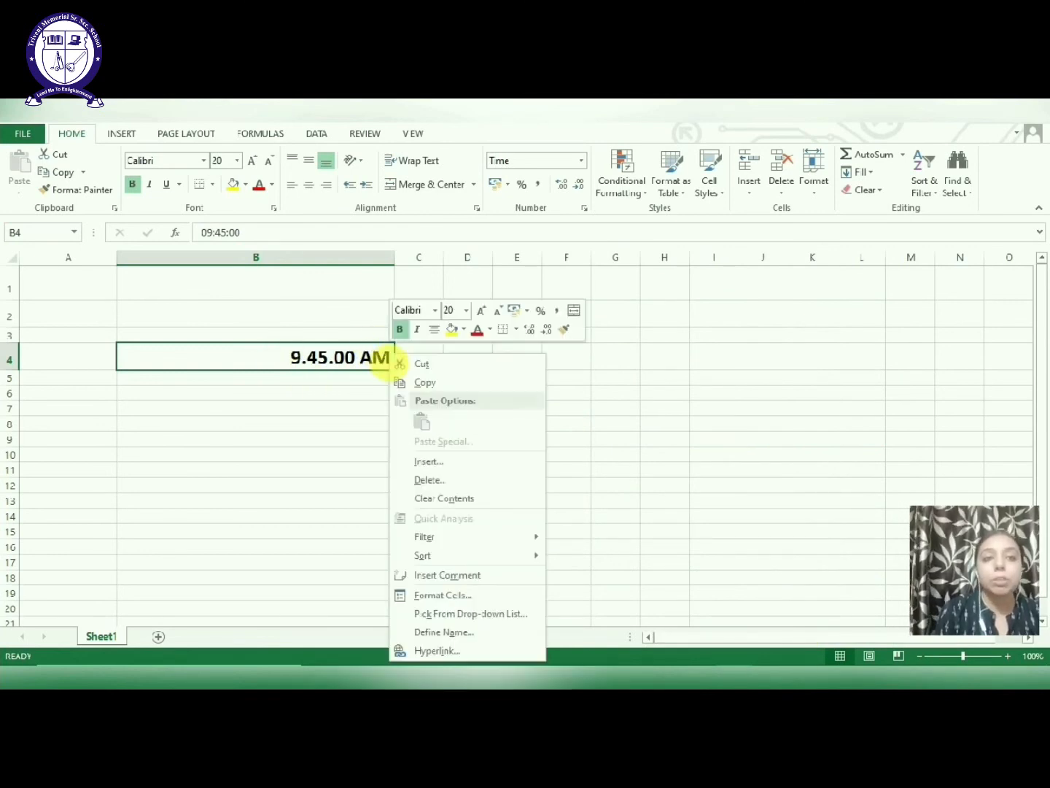
left_click(441, 598)
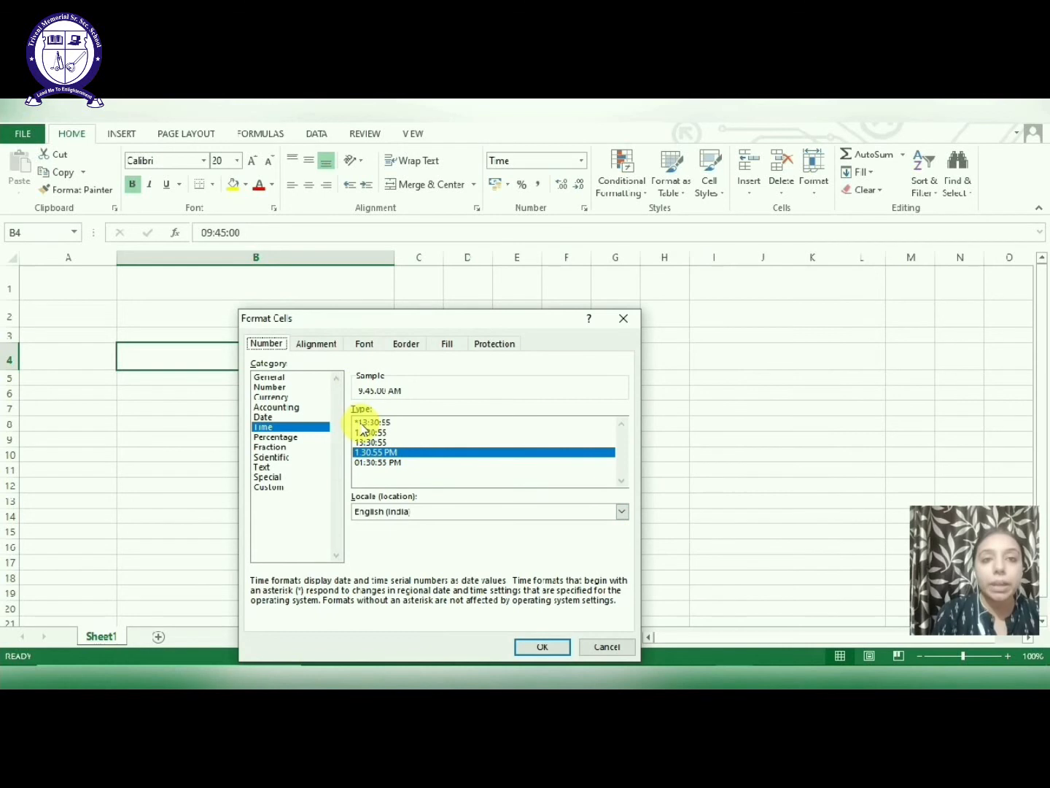
left_click(367, 433)
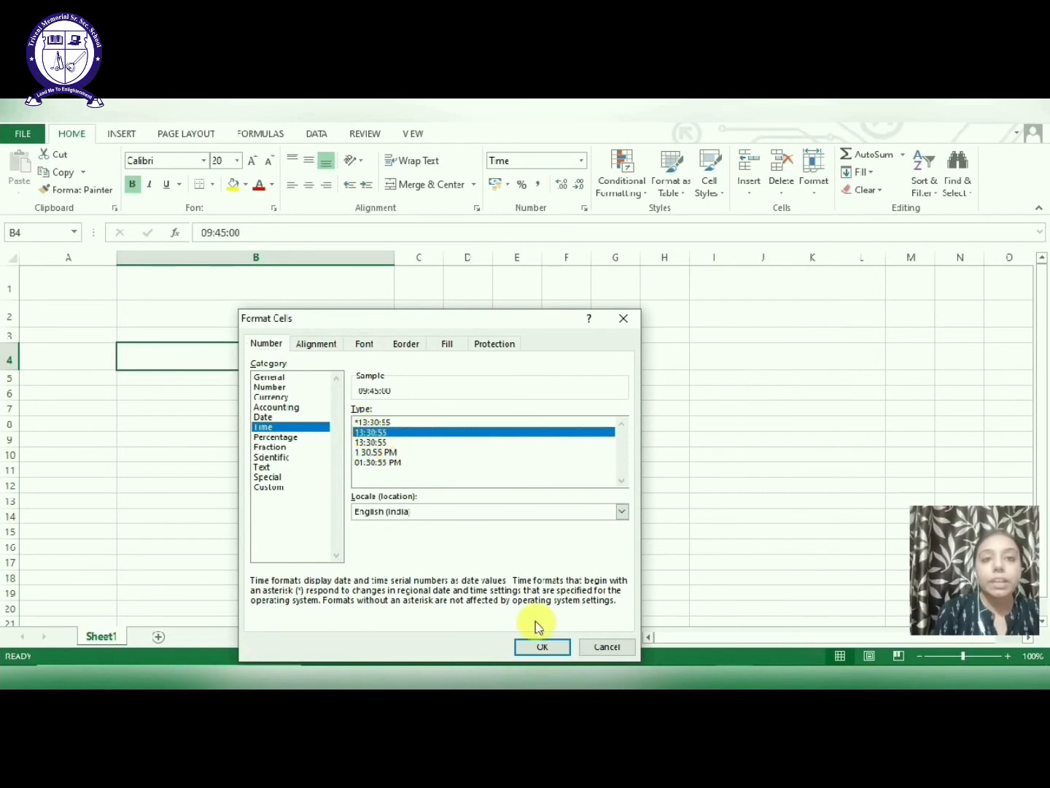
left_click(561, 648)
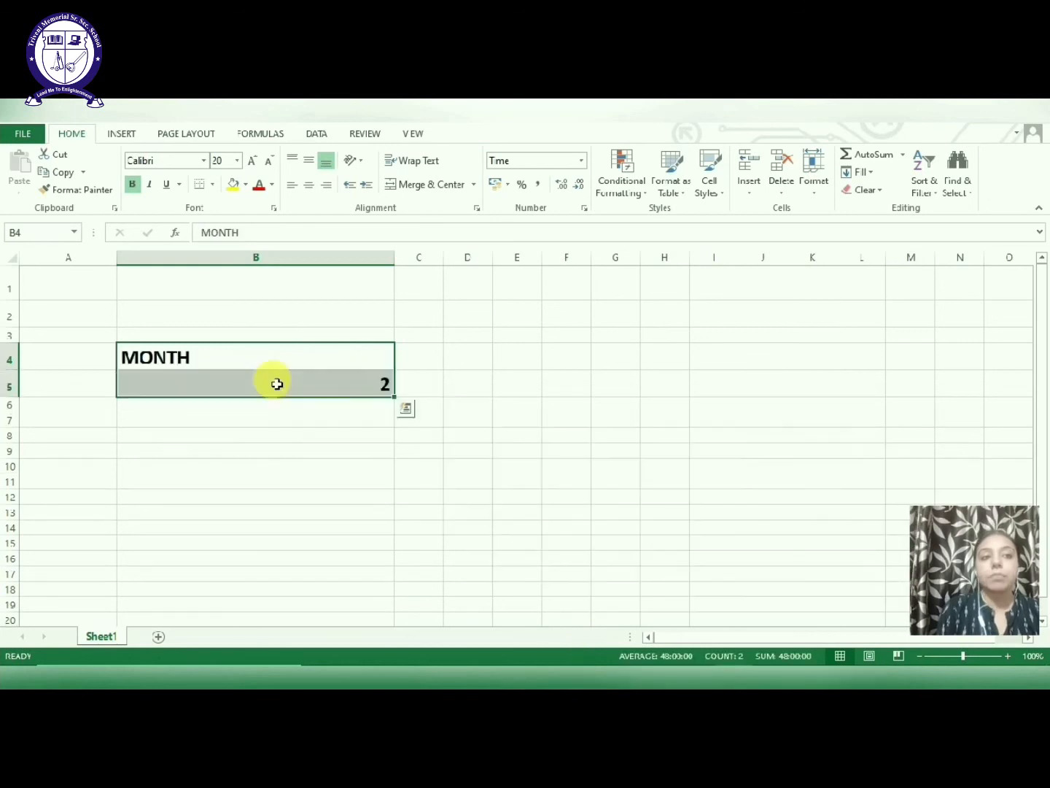
Set the text alignment of cells B4:B5 to Left (Indent) horizontally and Justify vertically.
right_click(274, 380)
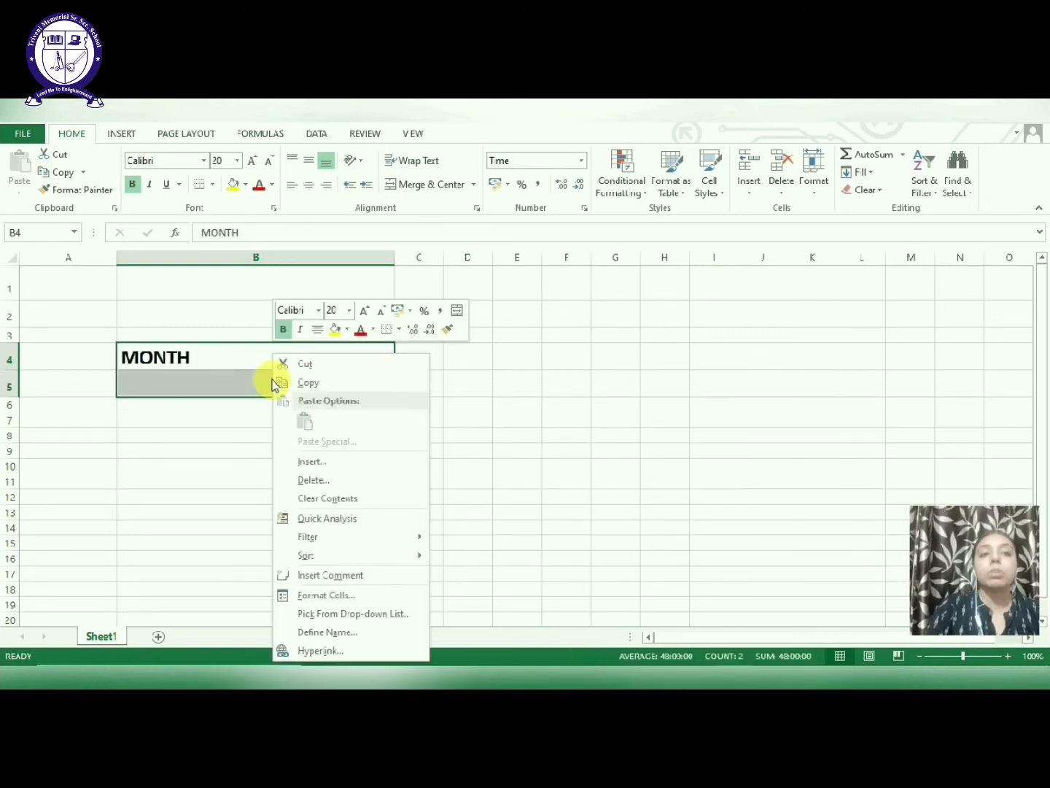
left_click(326, 595)
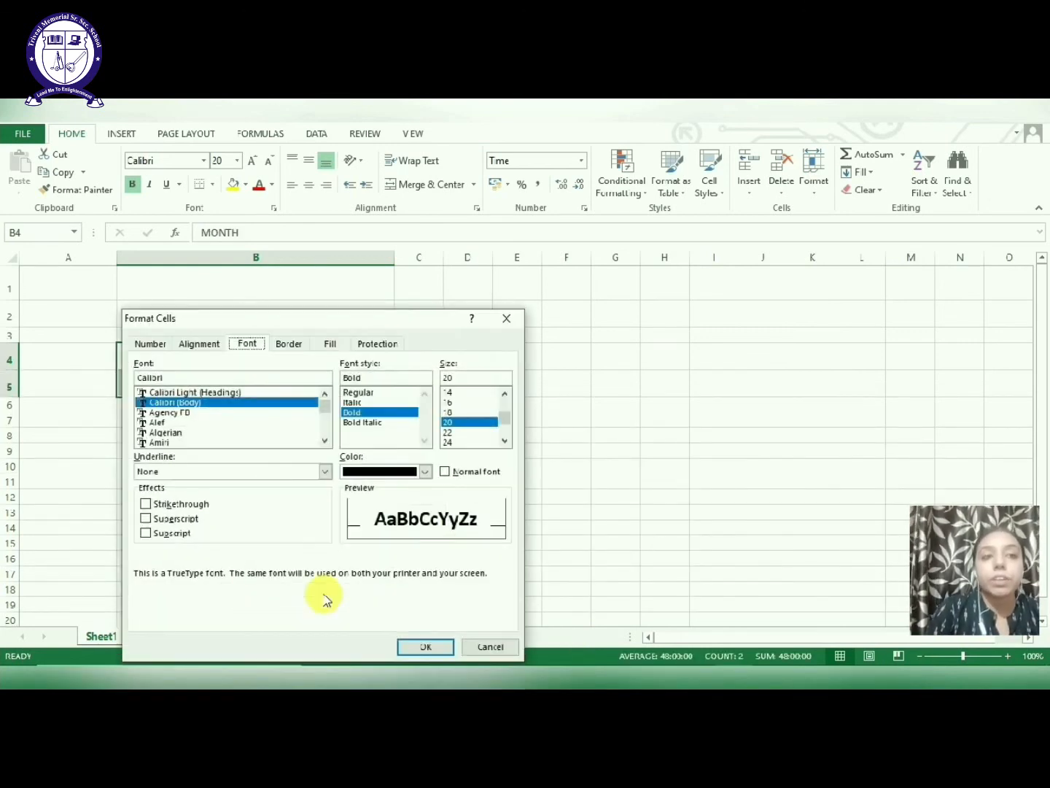
left_click_drag(372, 322, 636, 292)
left_click(462, 313)
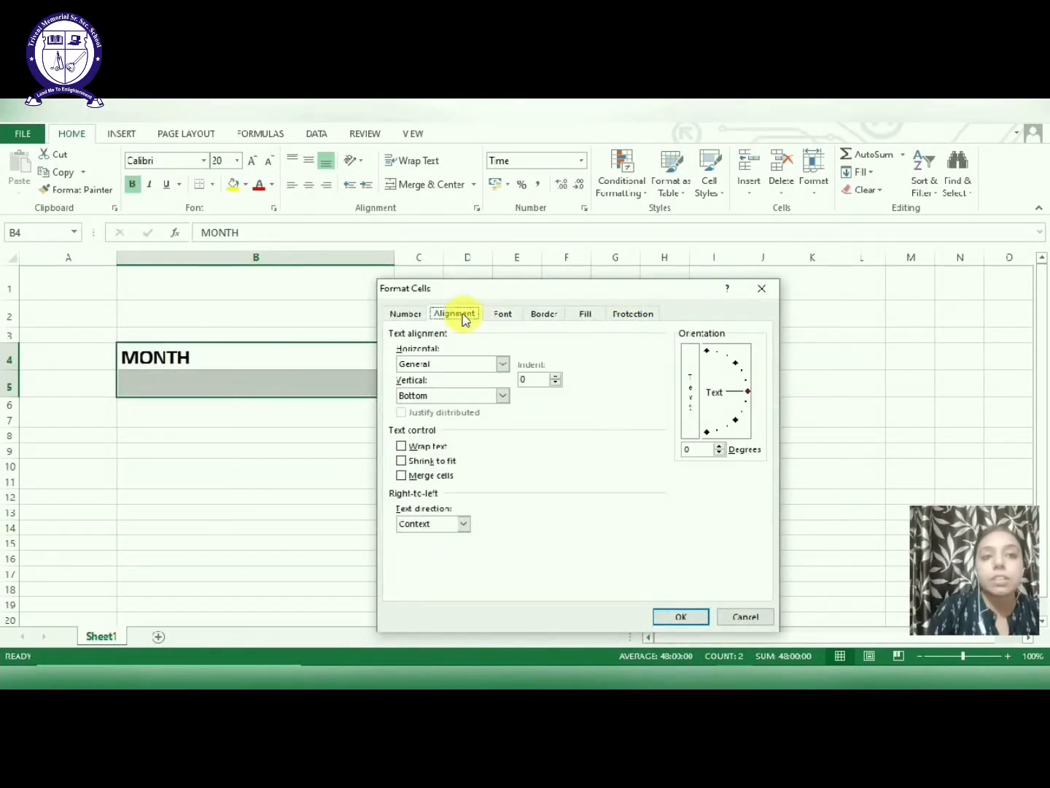
left_click(503, 364)
left_click(470, 390)
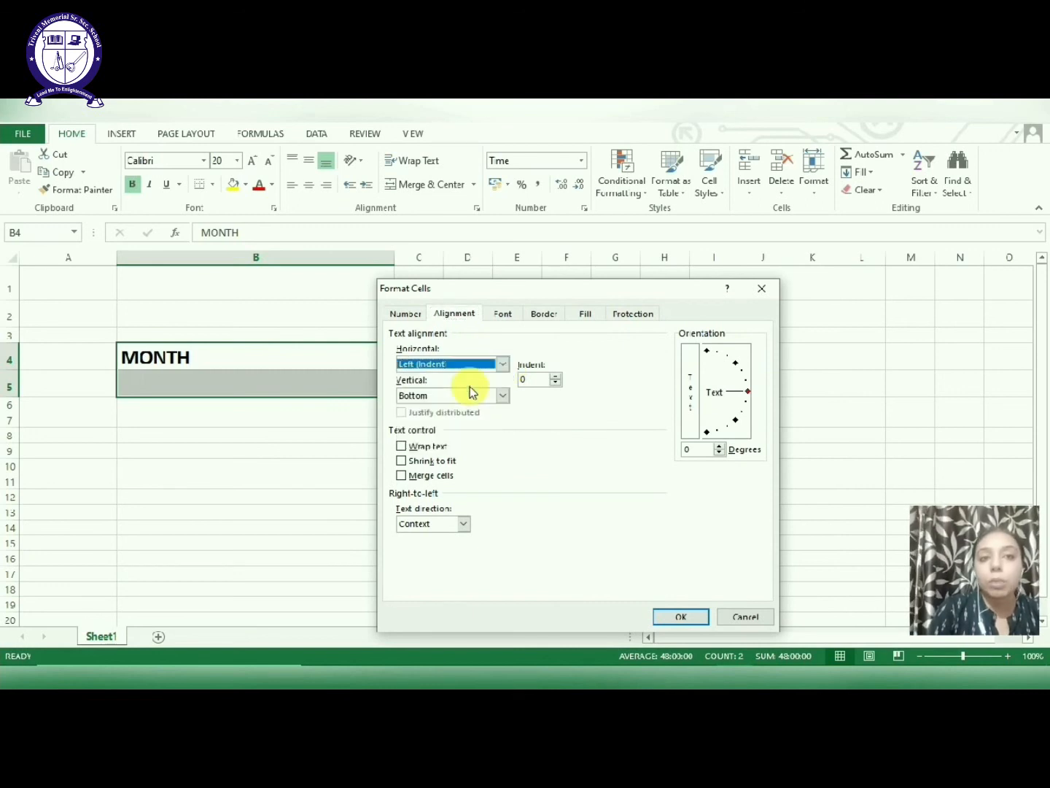
left_click(504, 365)
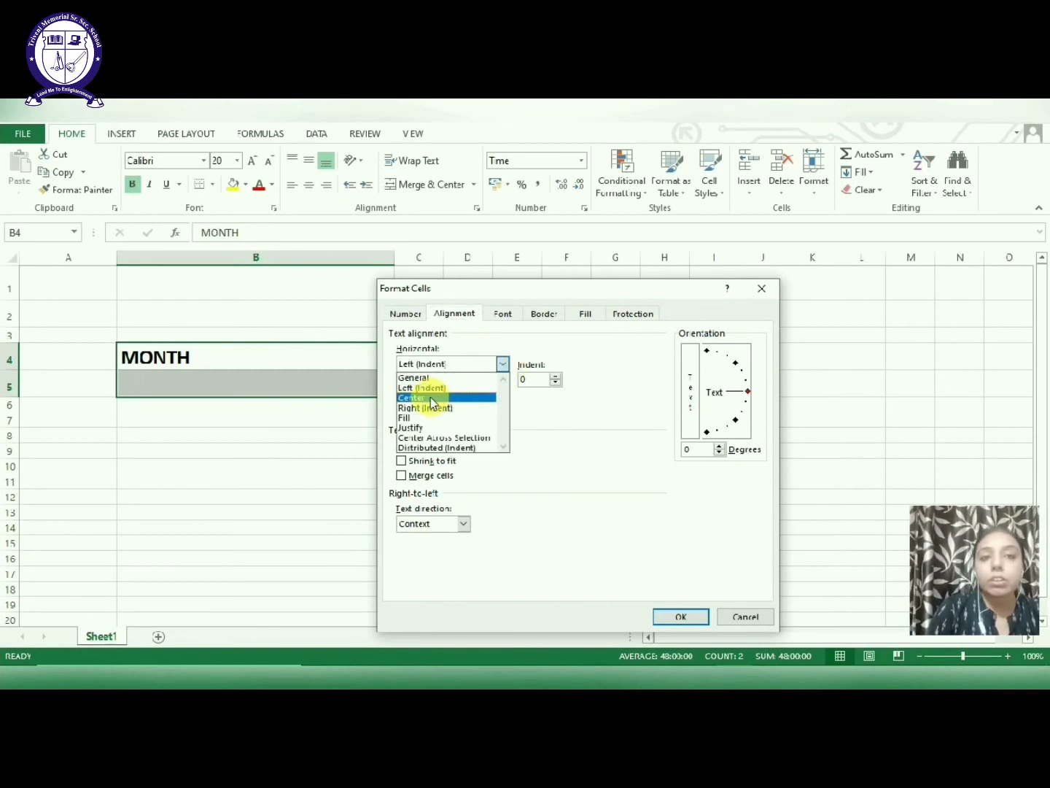
left_click(553, 416)
left_click(503, 395)
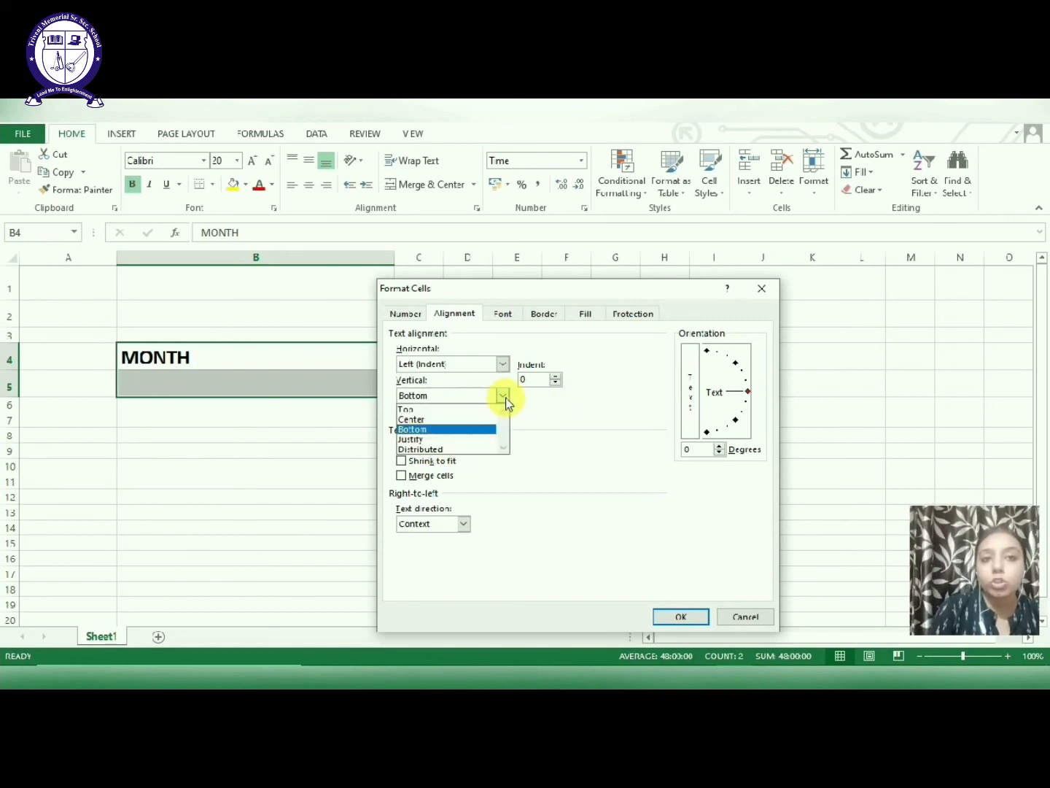
left_click(461, 439)
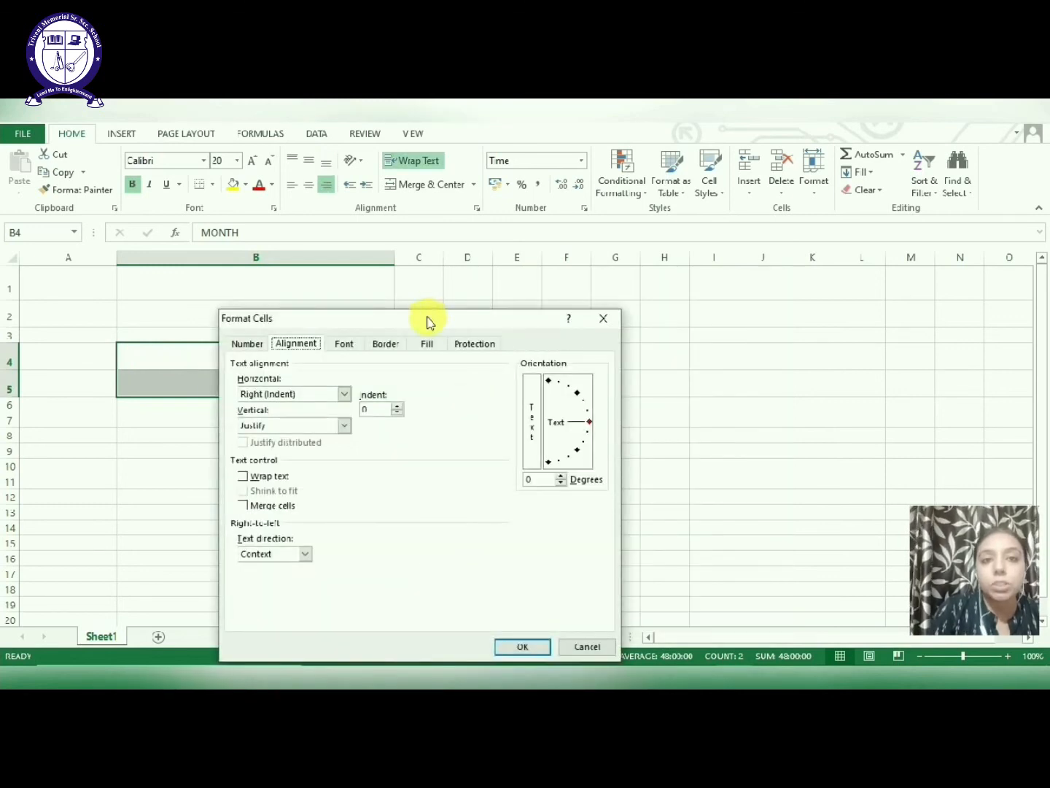
Align the text in cells B4:B5 to Center horizontally and Top vertically.
left_click_drag(428, 321, 670, 311)
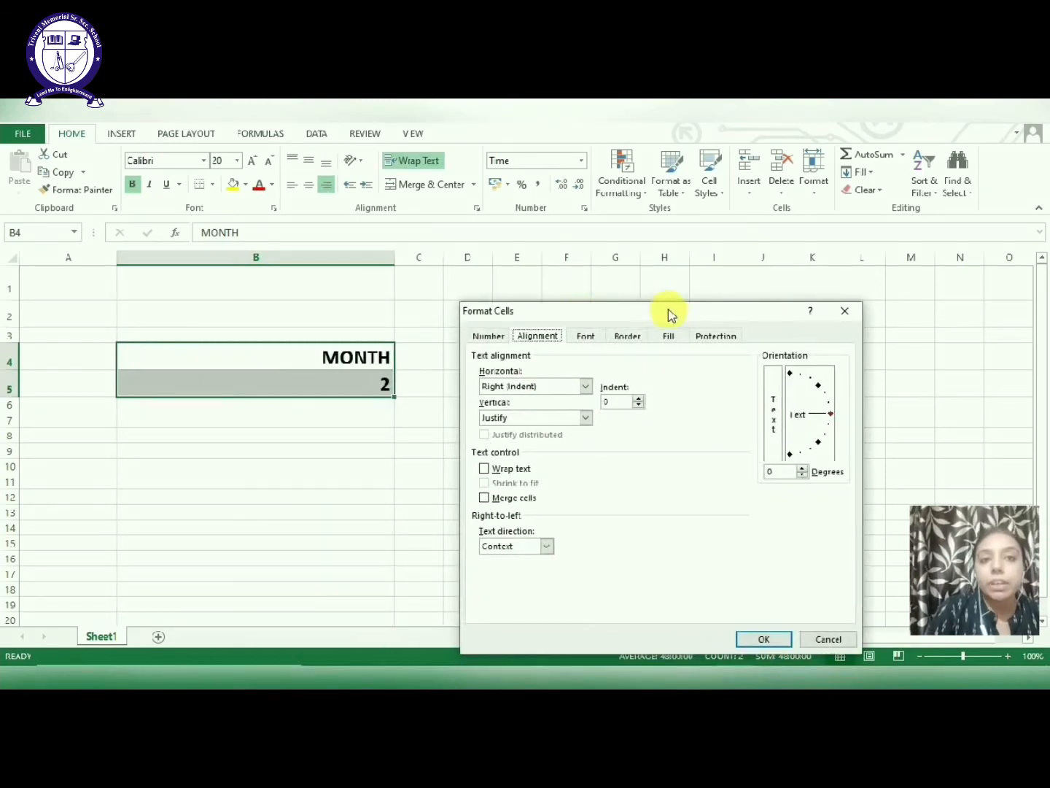
left_click(585, 387)
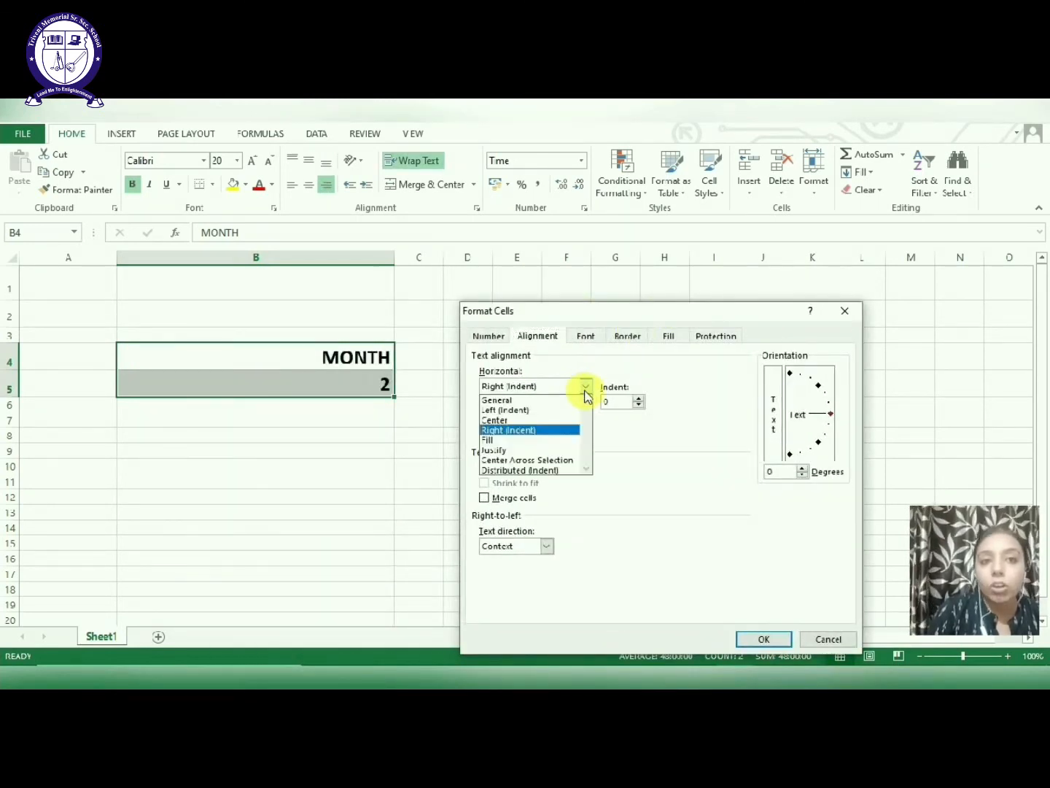
left_click(549, 421)
left_click(585, 420)
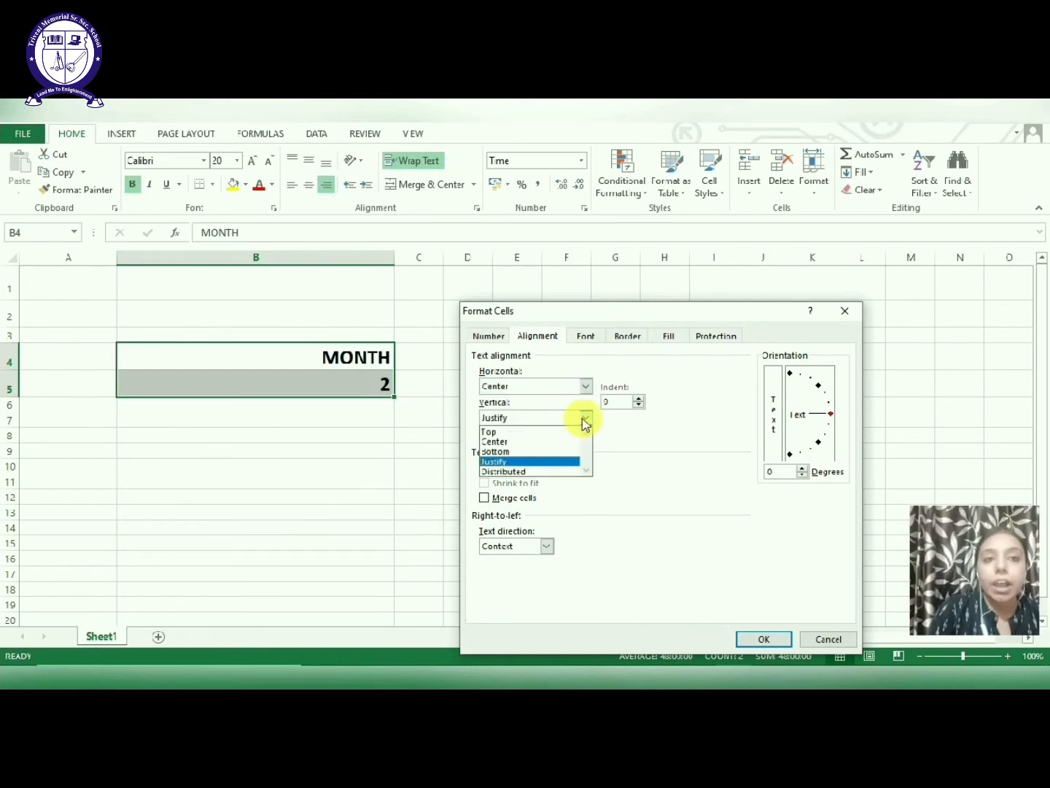
left_click(532, 432)
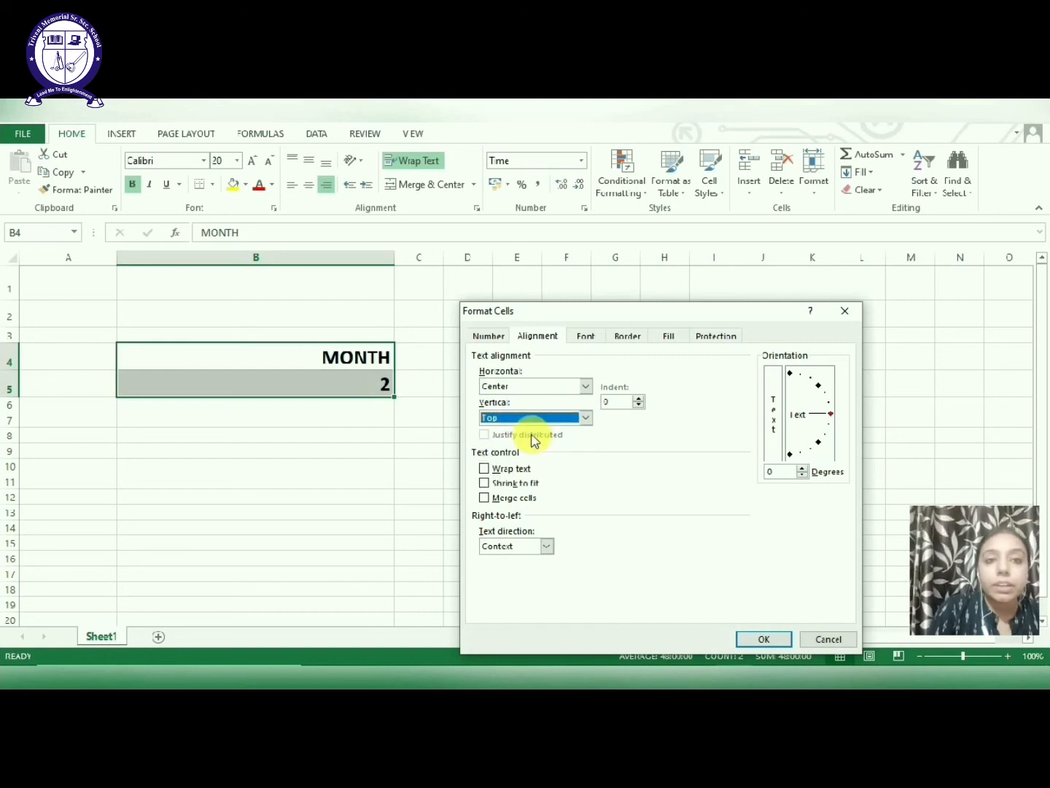
left_click(763, 639)
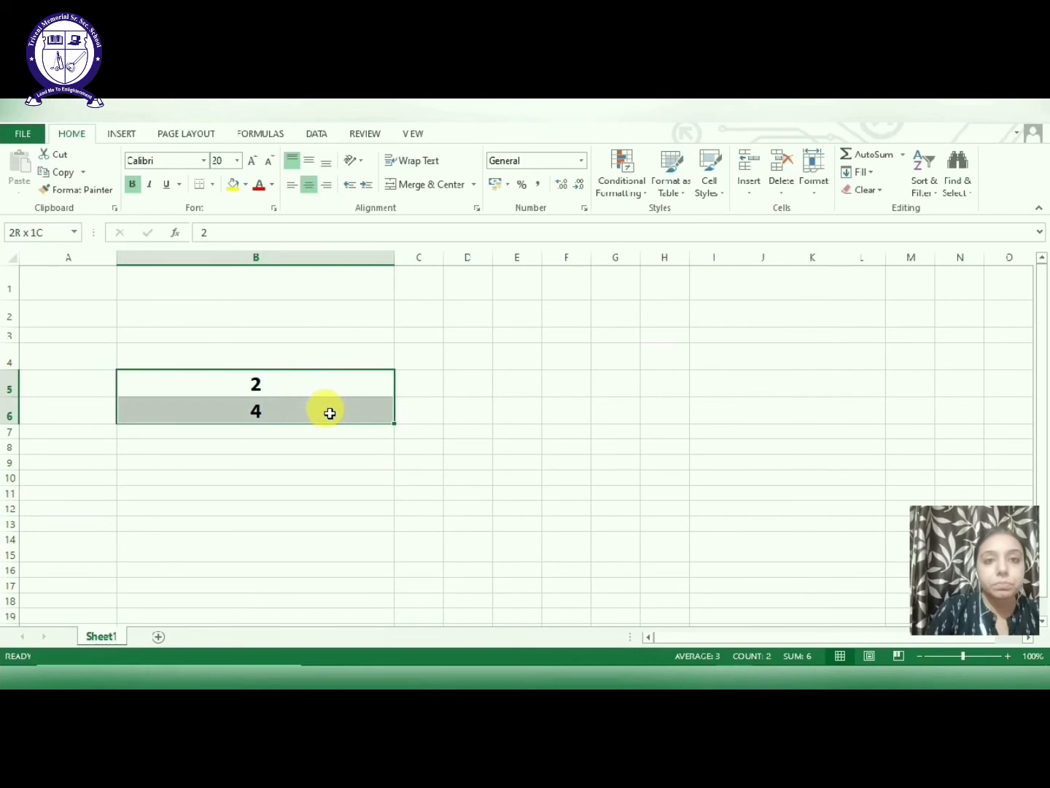
Select the numbers 2 and 4 in cells B5:B6 and fill the series down to cell B14.
left_click_drag(330, 413, 380, 410)
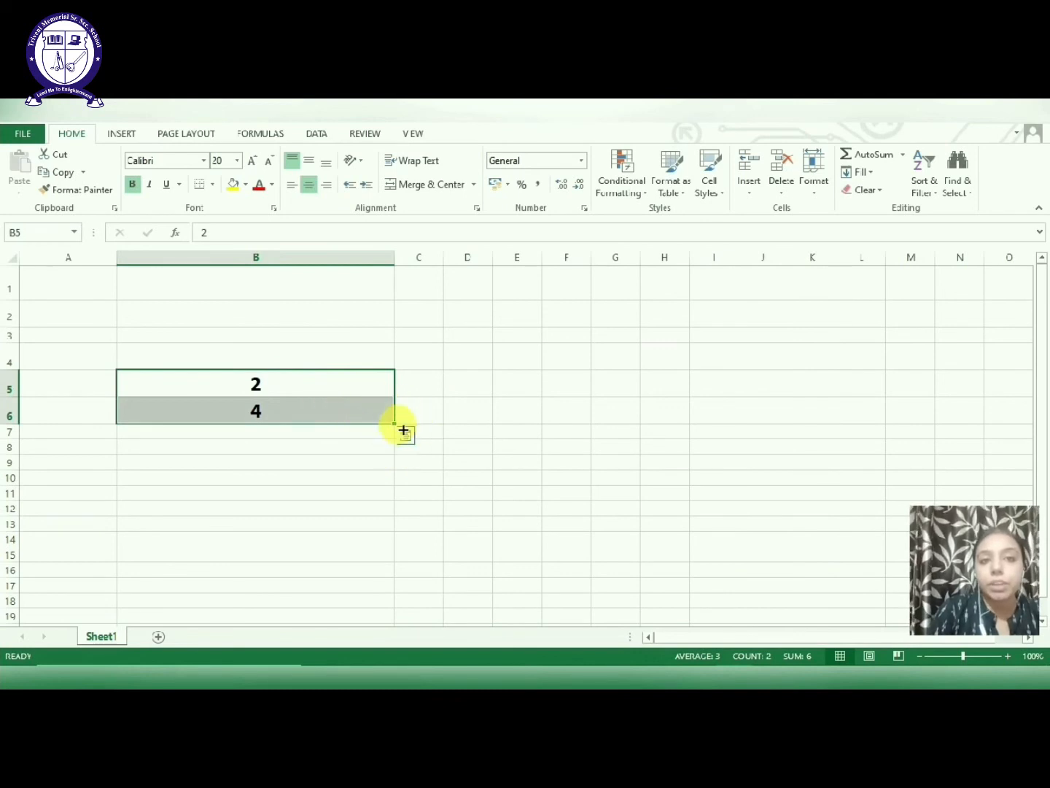
left_click_drag(400, 430, 403, 553)
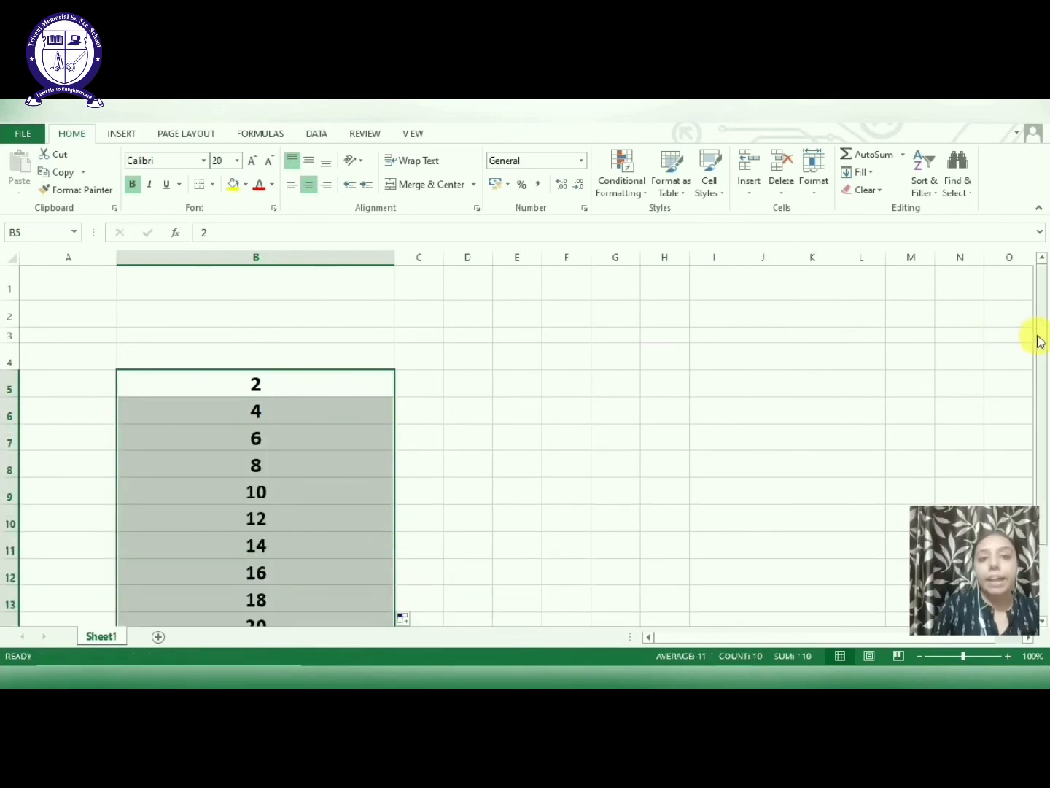
left_click_drag(1039, 336, 1049, 404)
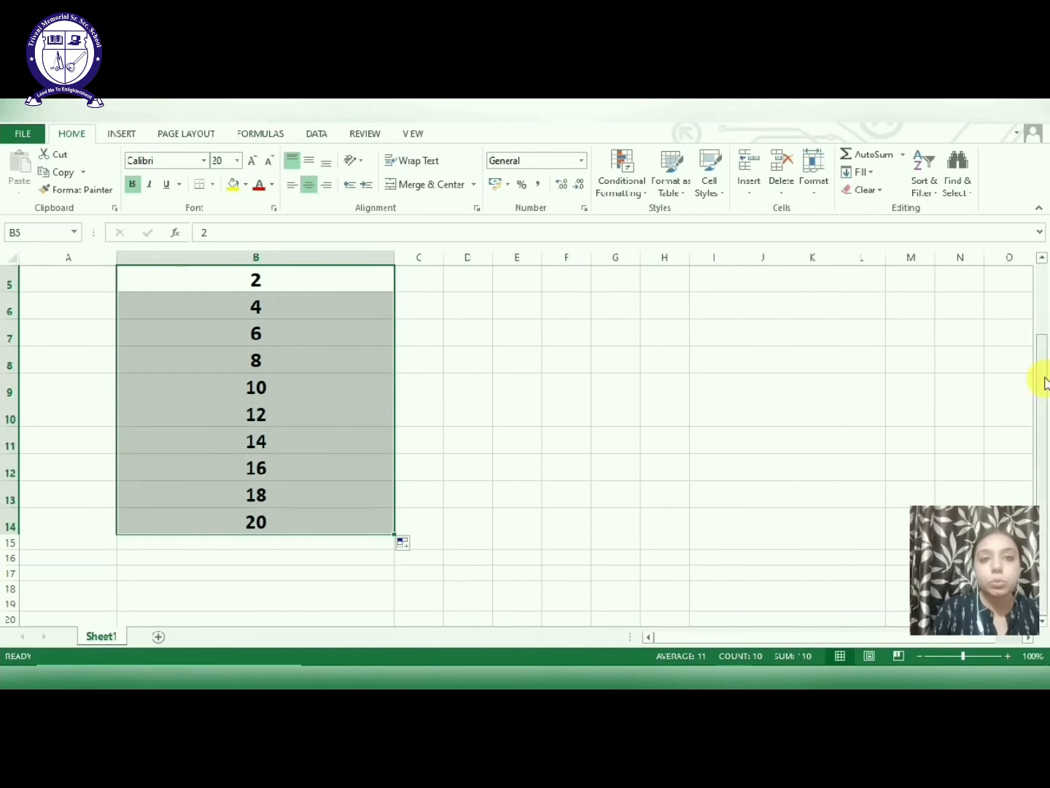
Enter january in cell E5 and february in cell E6, and fill the month series down to cell E12.
left_click_drag(1045, 391, 1045, 286)
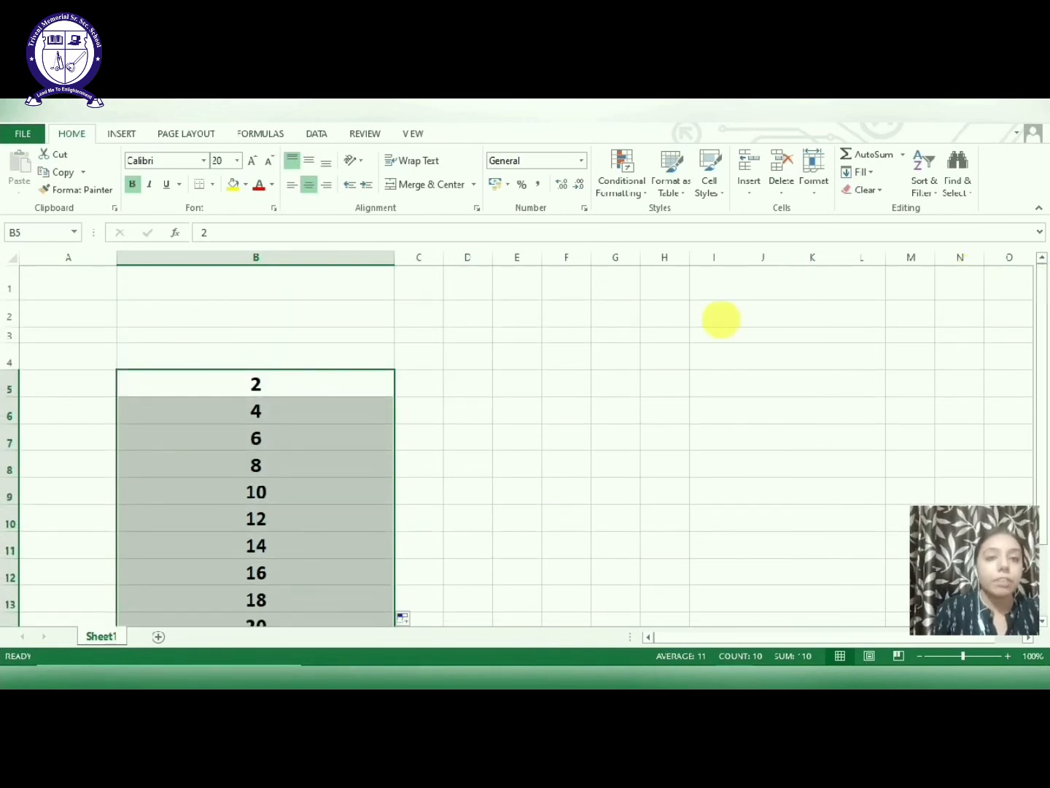
left_click(528, 393)
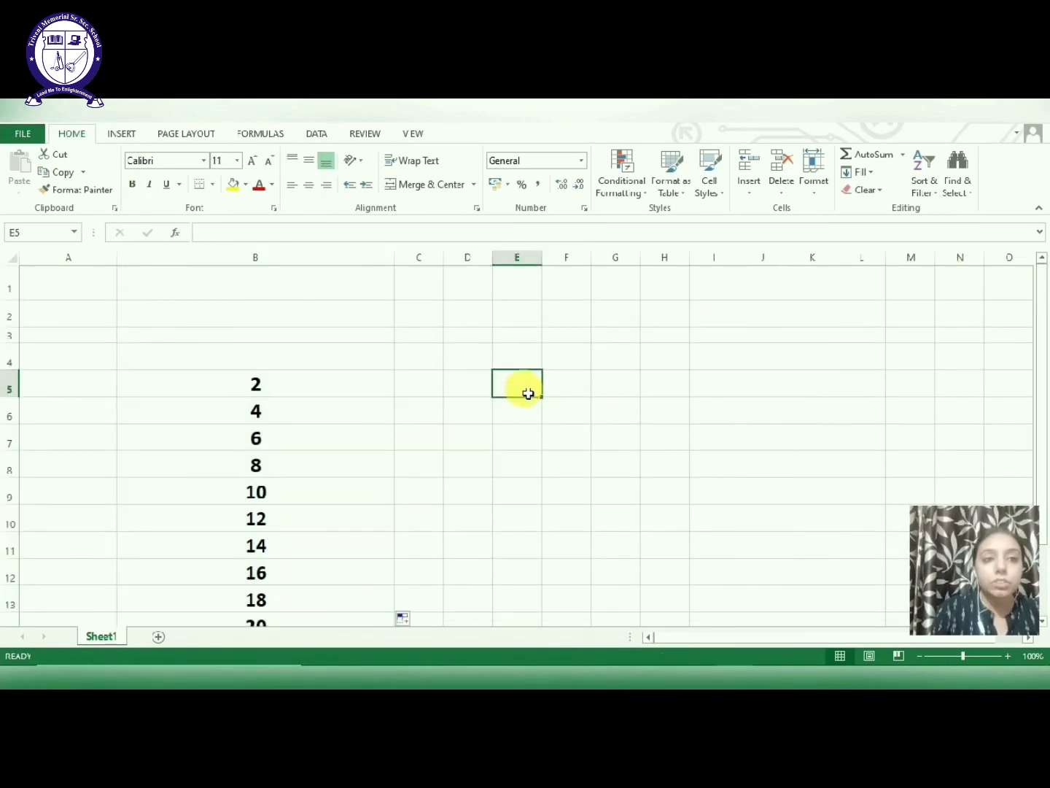
type("ja")
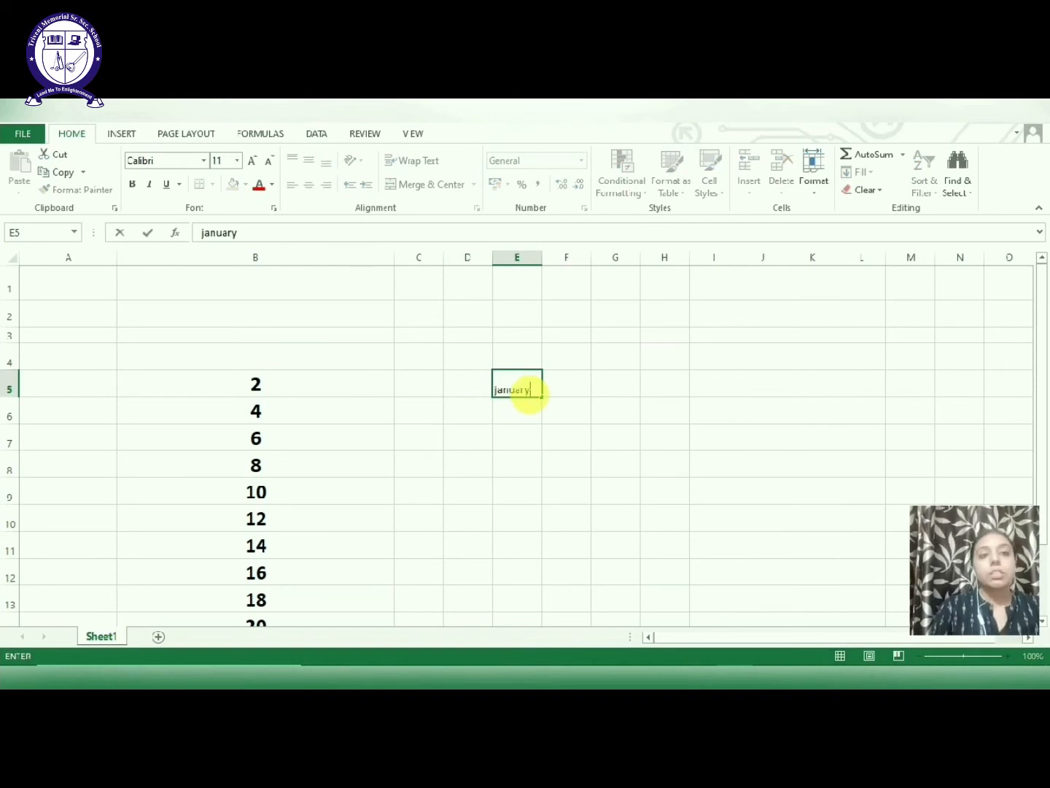
type("nuary")
key("Return")
type("fe")
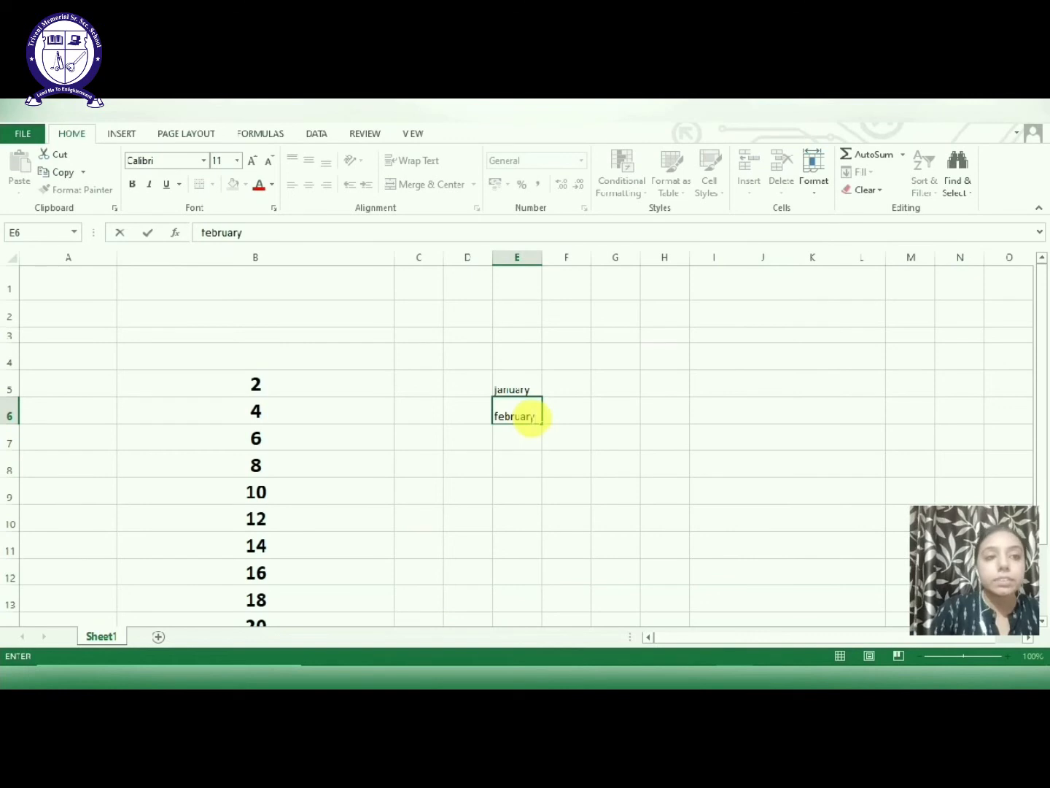
left_click_drag(525, 386, 545, 595)
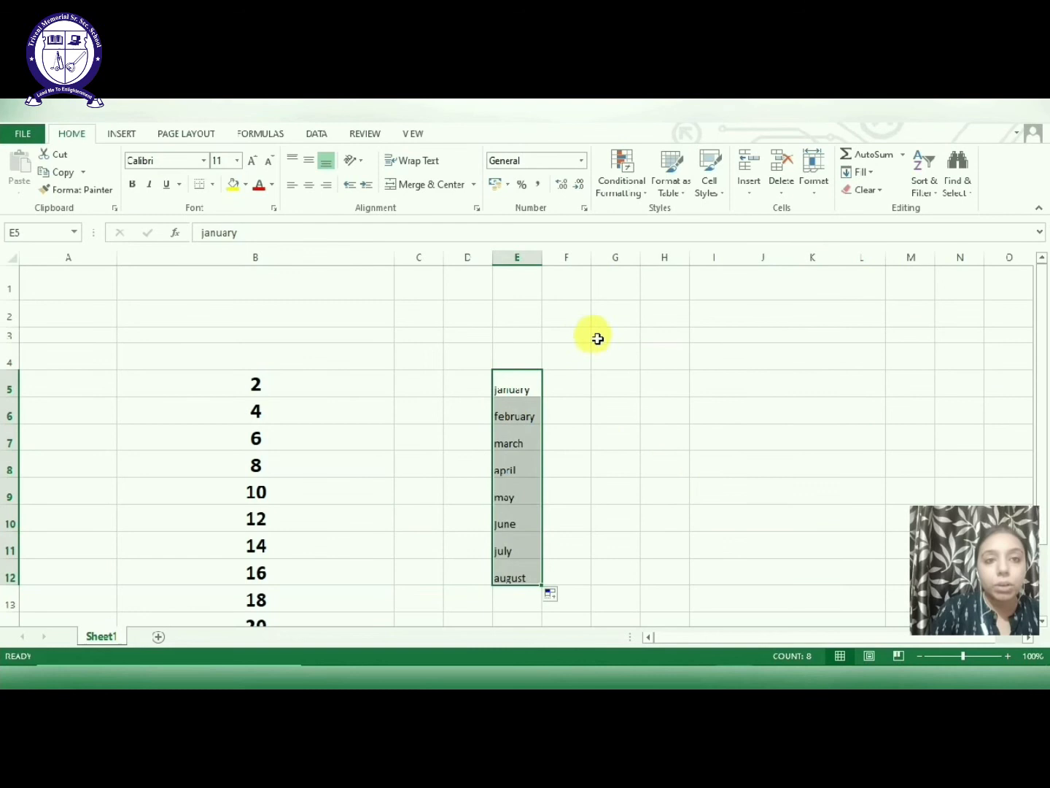
Enter the numbers 3 and 6 in cells G4:H4, and 4 and 7 in cells G5:H5.
left_click(618, 363)
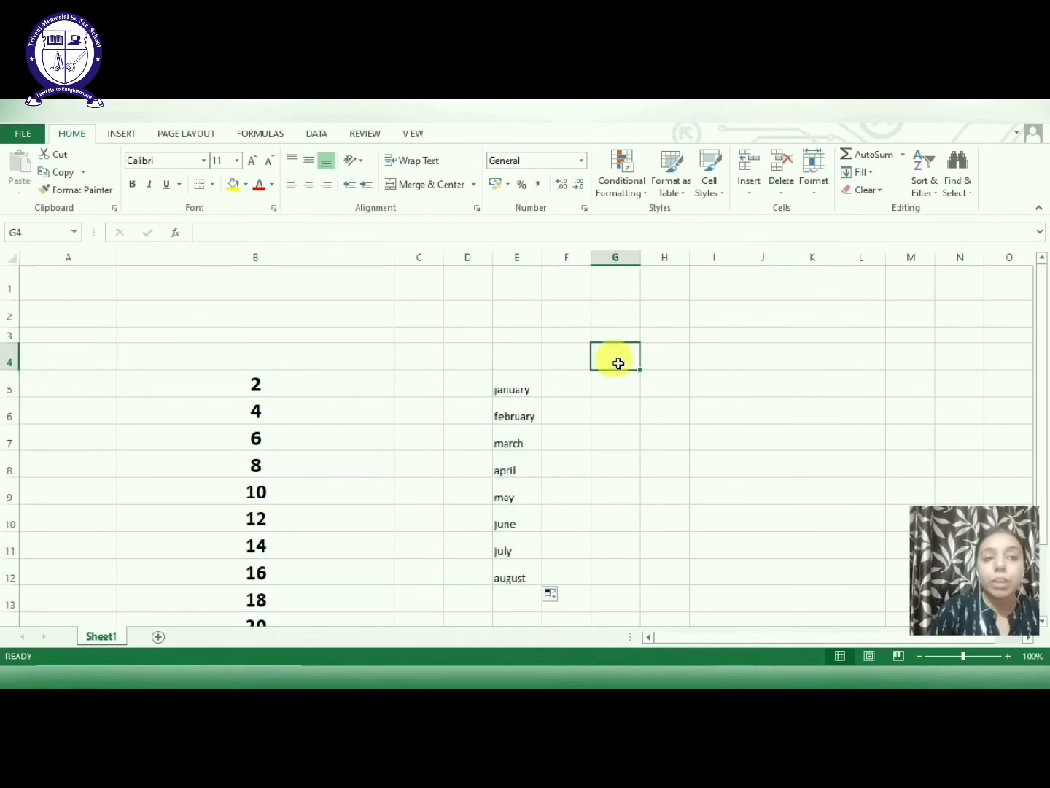
type("3")
key("Right")
type("6")
key("Return")
key("Left")
type("4")
key("Right")
type("7")
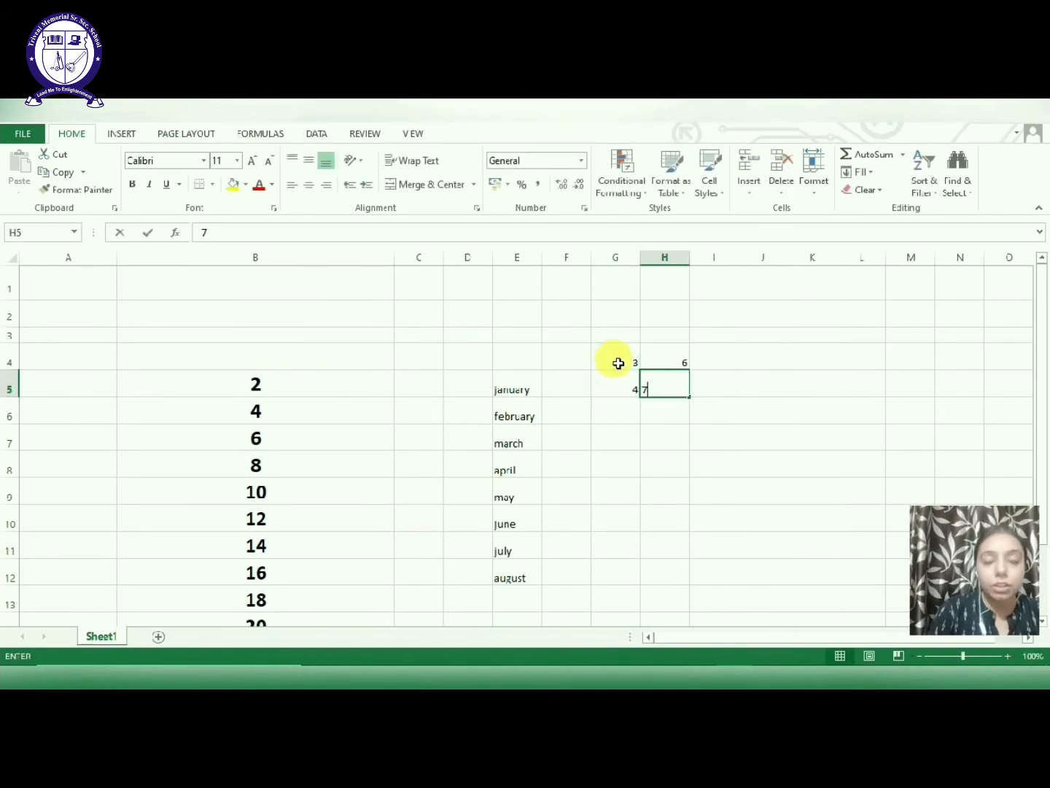
key("Return")
key("Right")
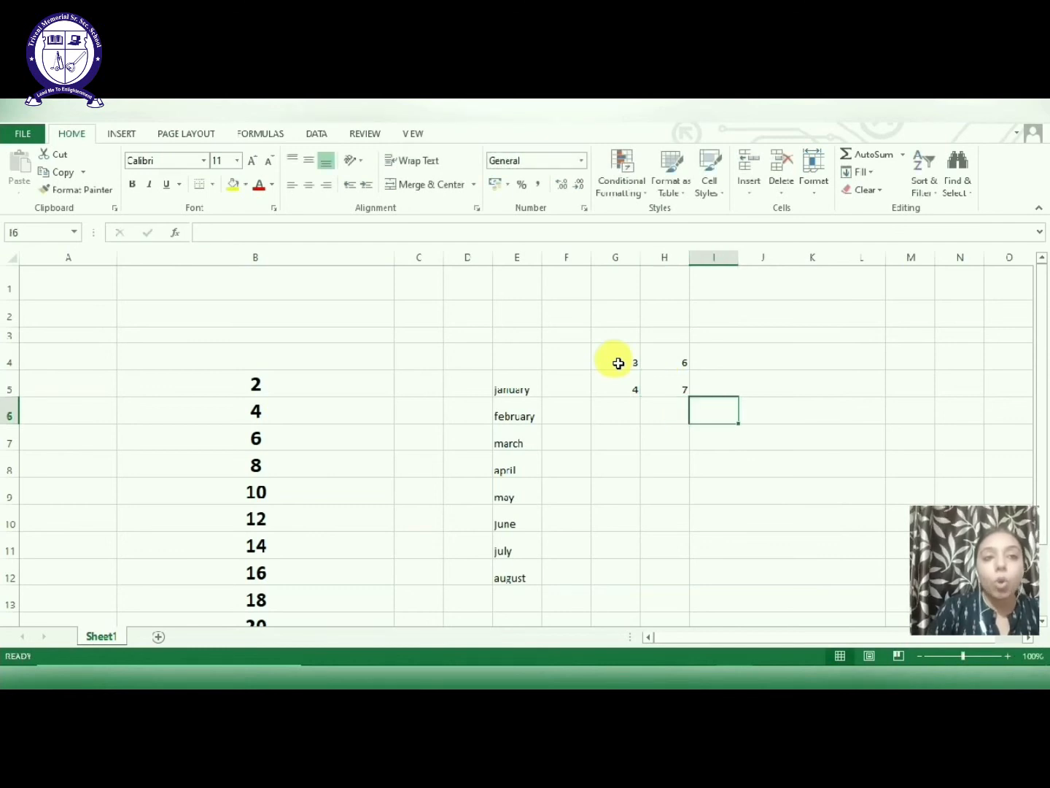
Add a third row of numbers with 3 in cell G6 and 5 in cell H6.
key("Left")
key("Left")
type("3")
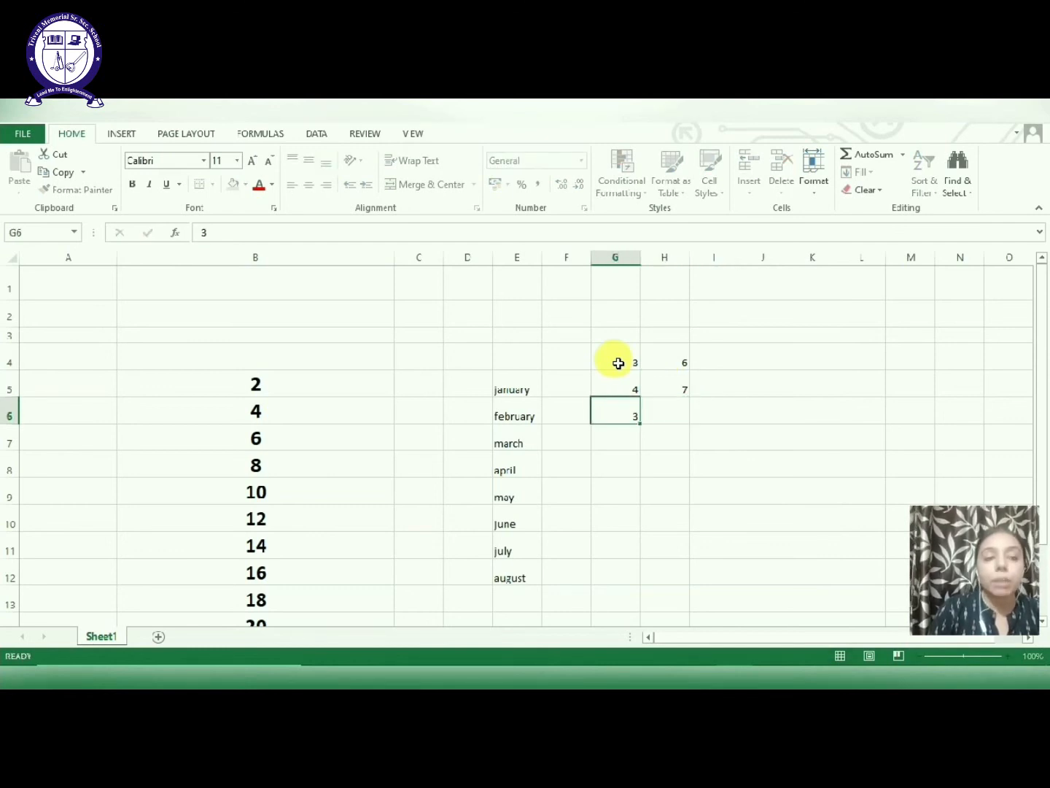
key("Right")
type("5")
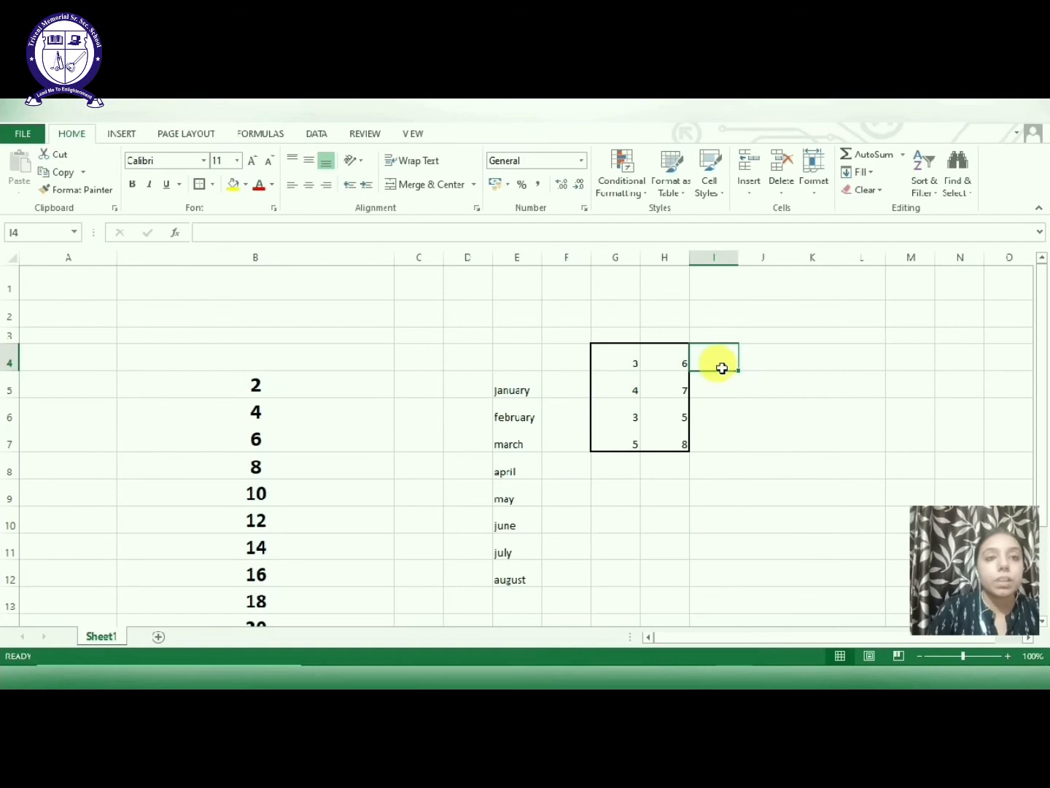
Enter a SUM formula in cell I4 that adds the range G4:H4.
type("=sum")
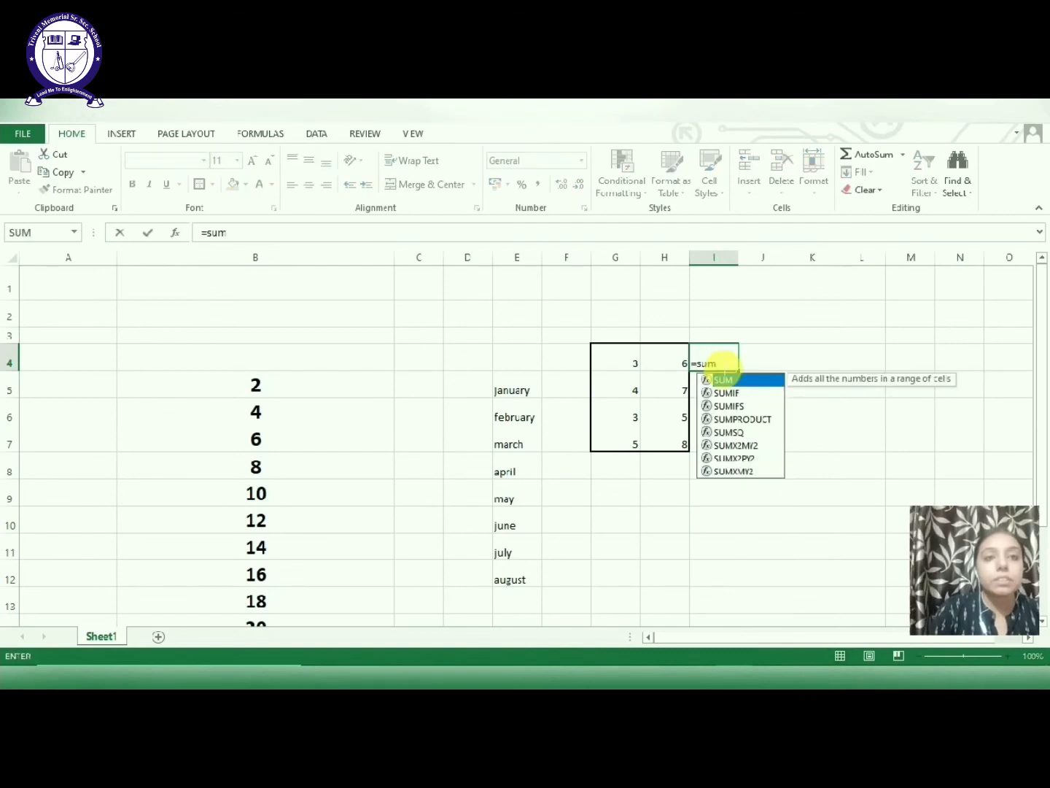
type("(")
left_click(641, 367)
left_click(670, 365)
left_click(628, 366)
key("F8")
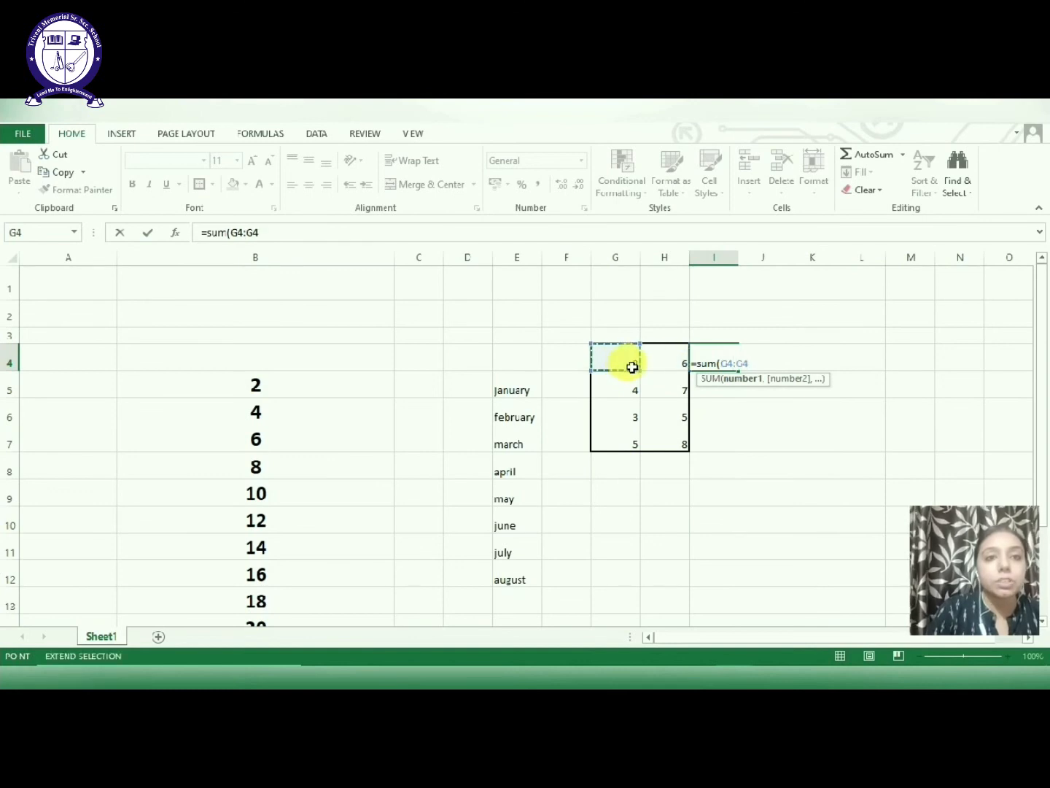
left_click(673, 362)
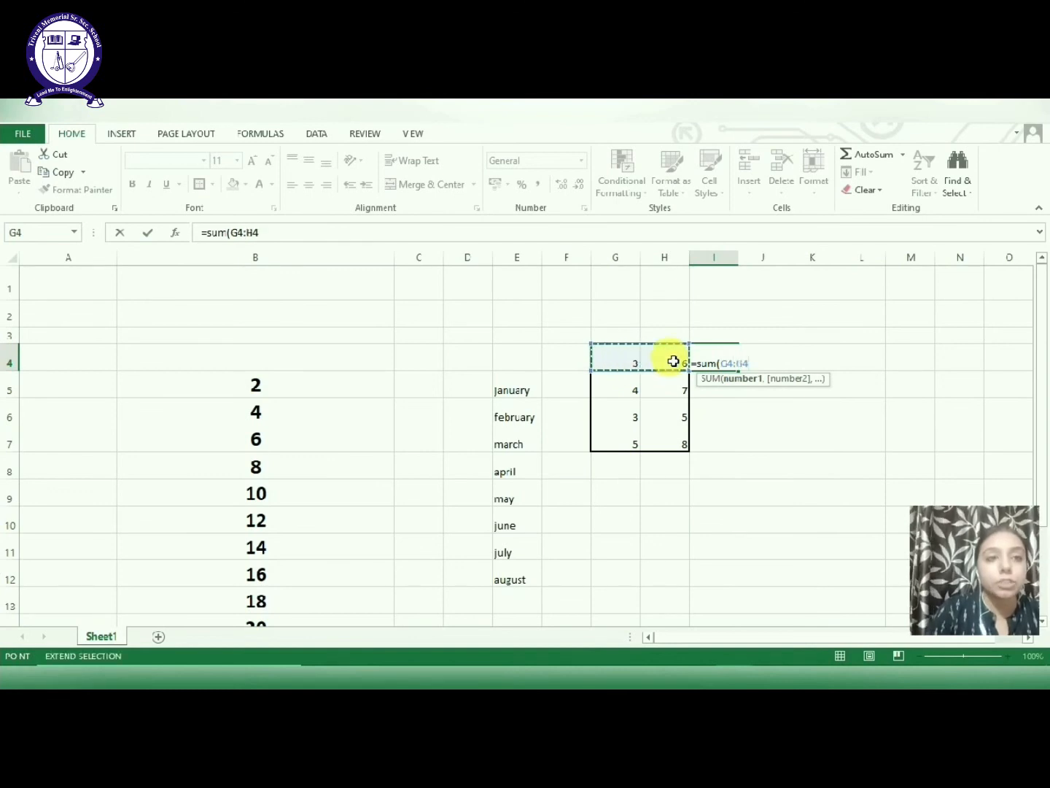
key("Return")
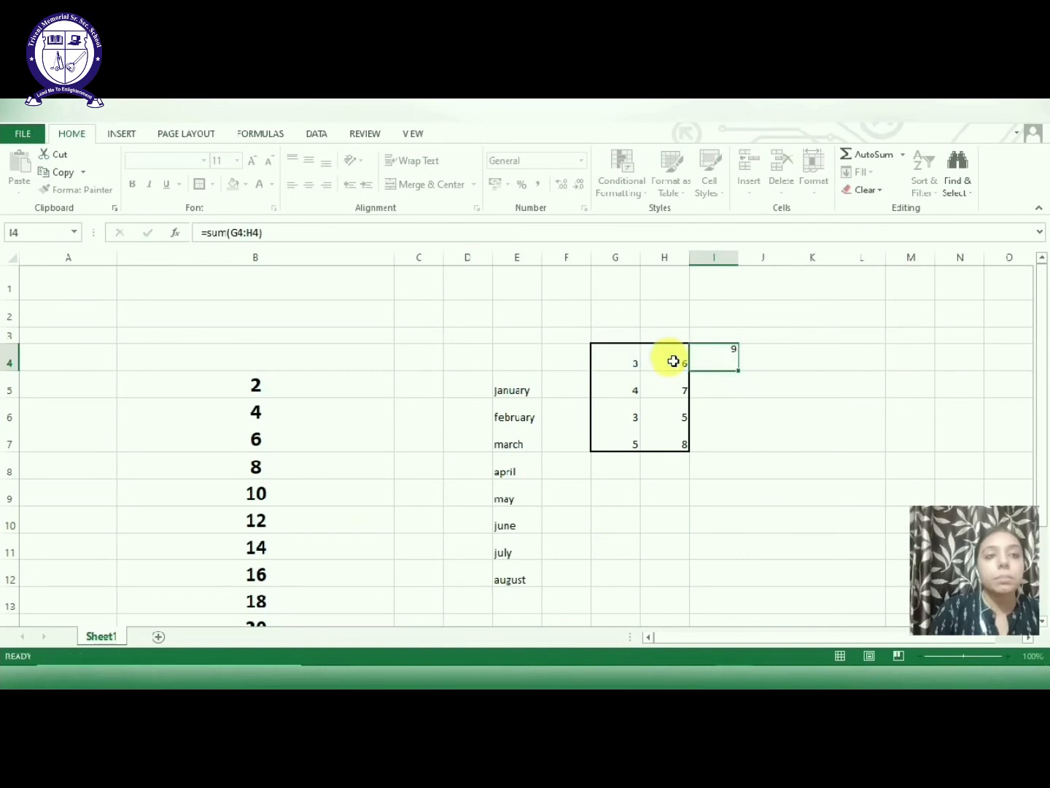
Fill the SUM formula from cell I4 down to cell I7 and check the copied formulas in I5:I7.
left_click(709, 365)
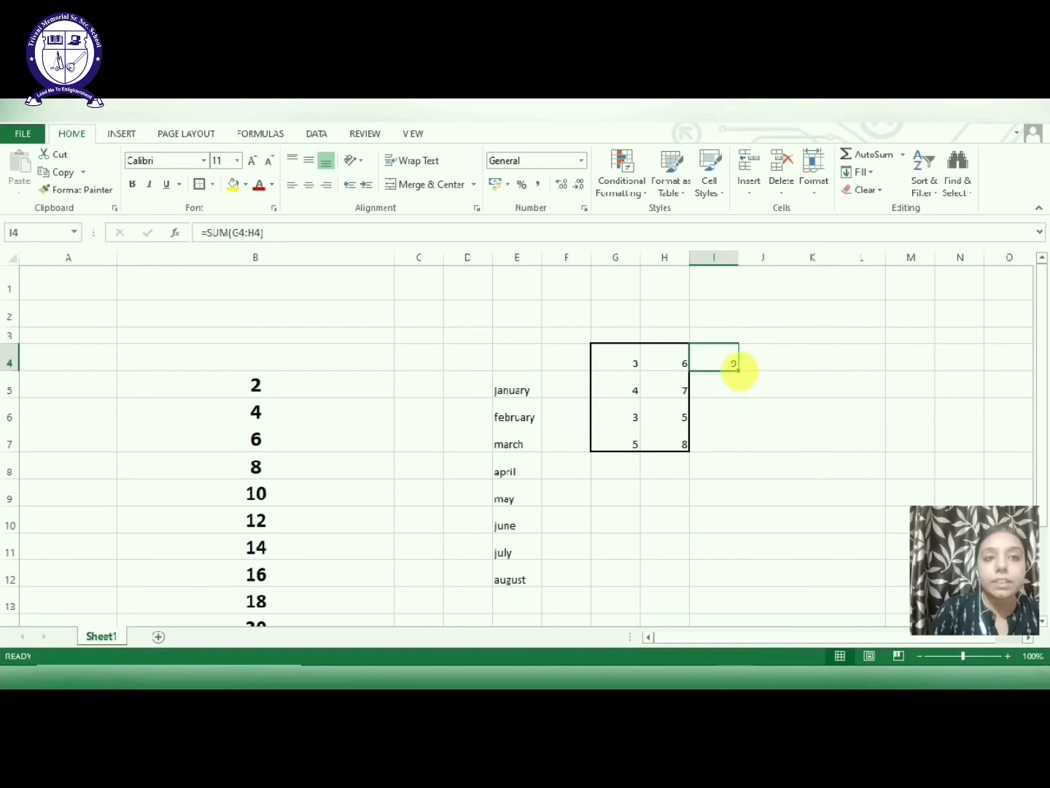
left_click_drag(745, 376, 741, 457)
left_click(710, 395)
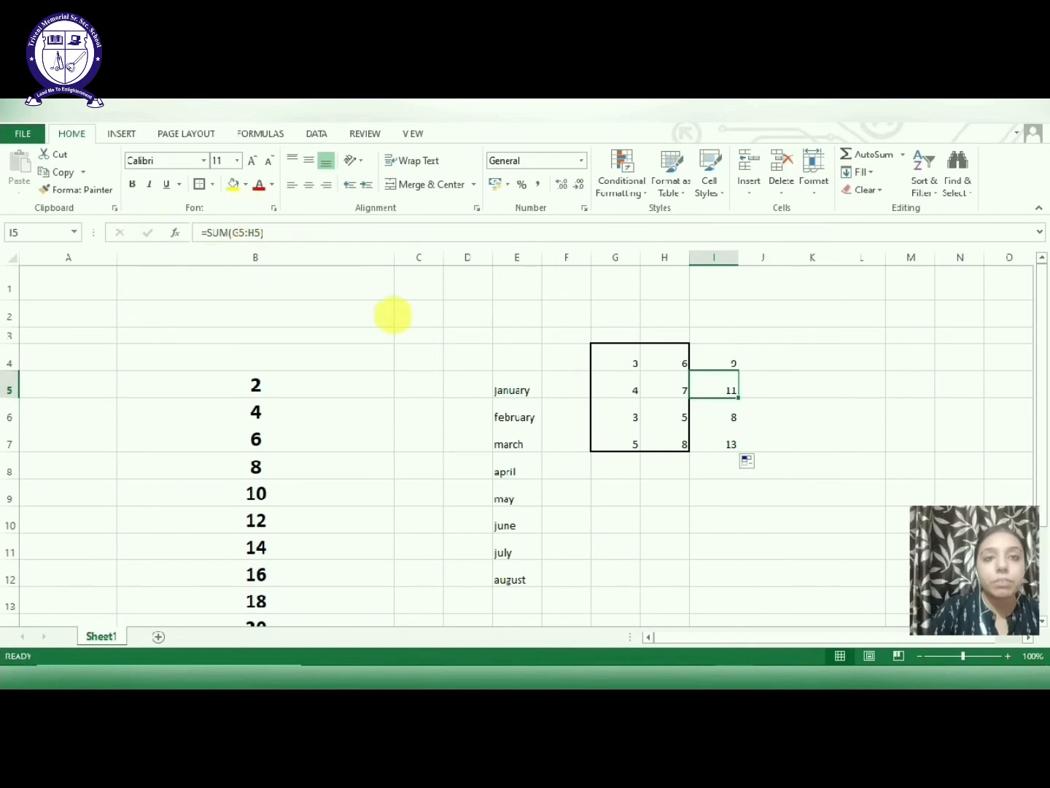
left_click(711, 411)
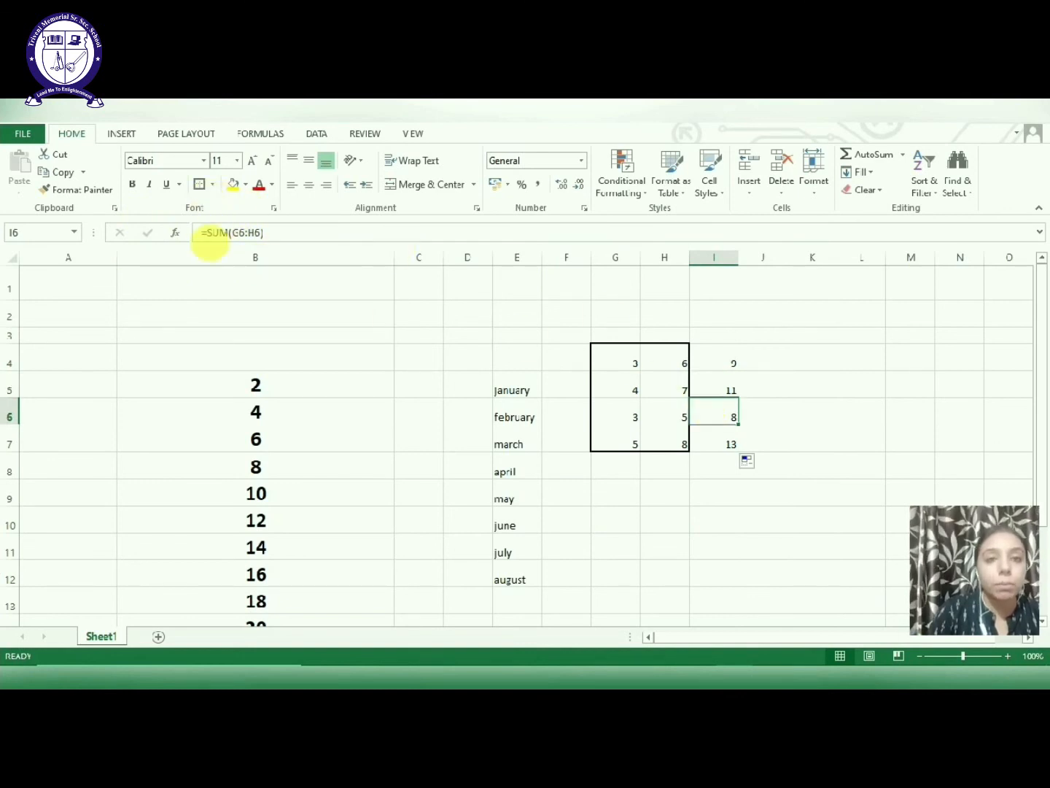
left_click(715, 441)
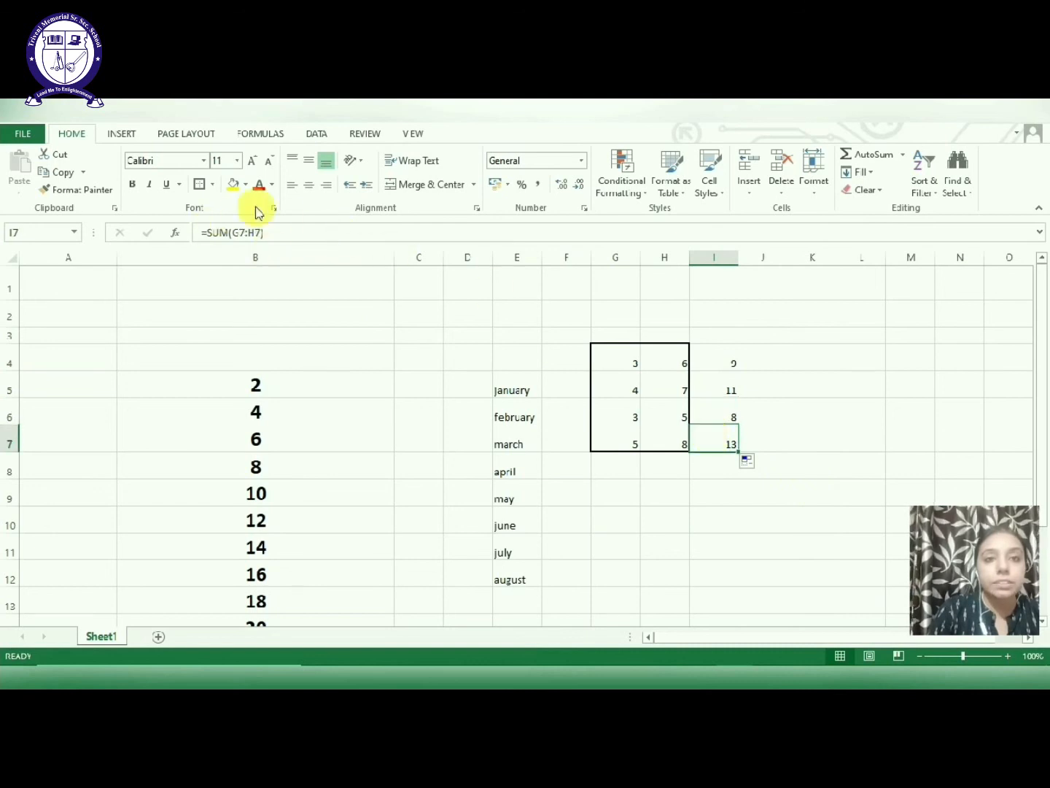